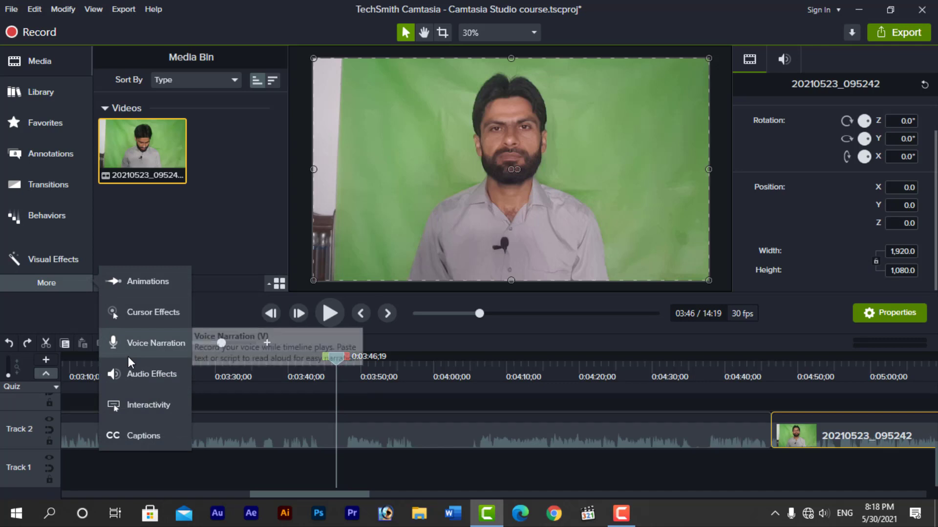
Step: Open the Visual Effects collection and look through the available effects
click(59, 257)
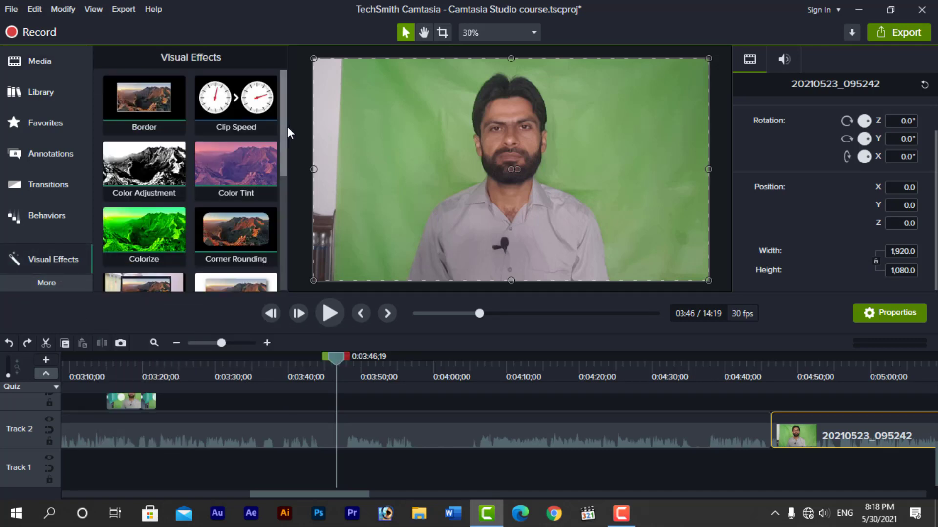
mouse_move(284, 127)
mouse_down()
mouse_move(289, 236)
mouse_move(283, 121)
mouse_up()
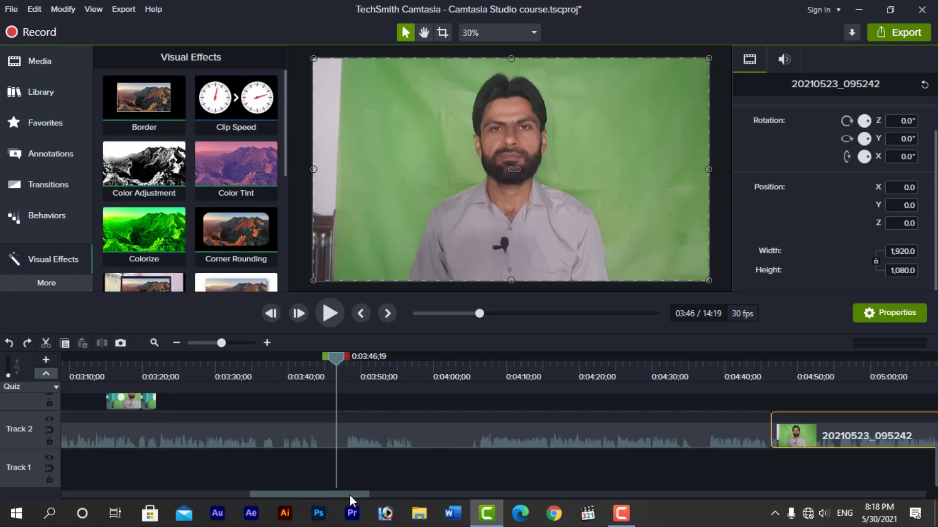
mouse_move(350, 496)
mouse_down()
mouse_move(397, 493)
mouse_move(342, 497)
mouse_up()
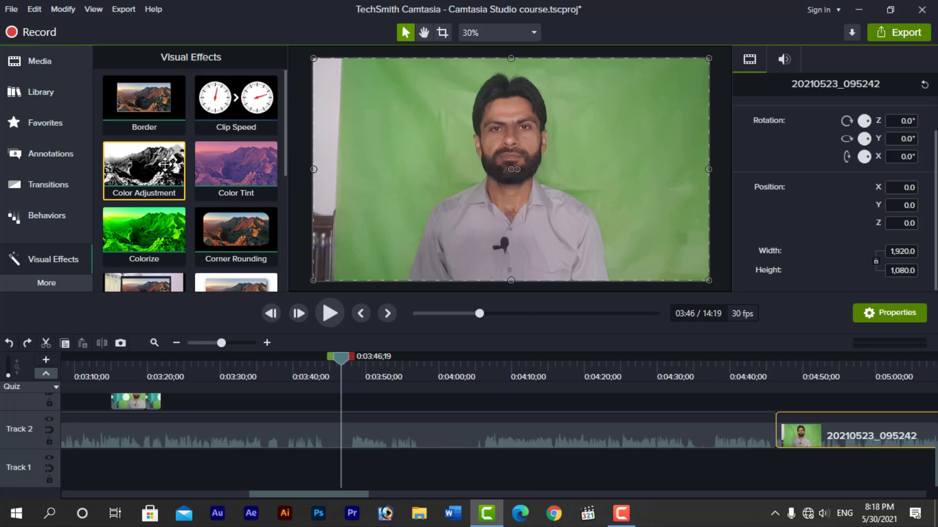
drag(284, 157, 285, 279)
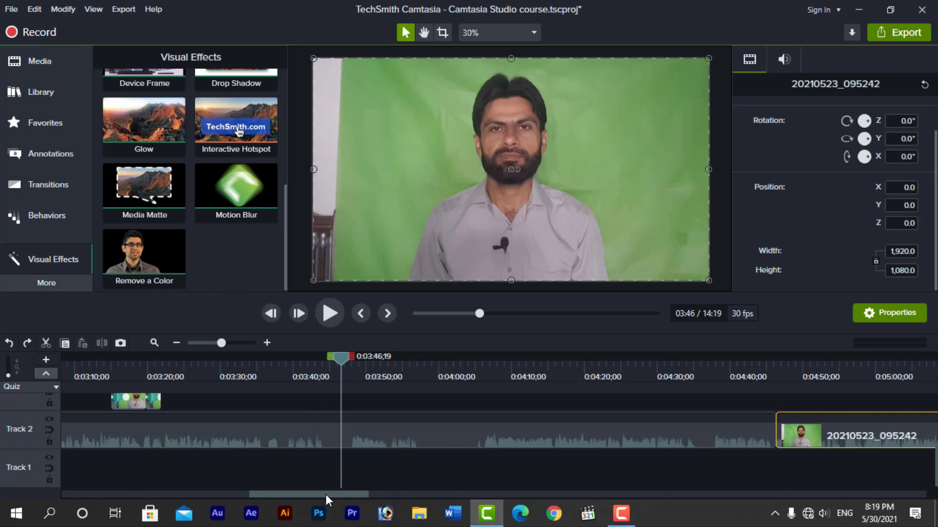
mouse_move(326, 494)
mouse_down()
mouse_move(397, 494)
mouse_move(352, 494)
mouse_up()
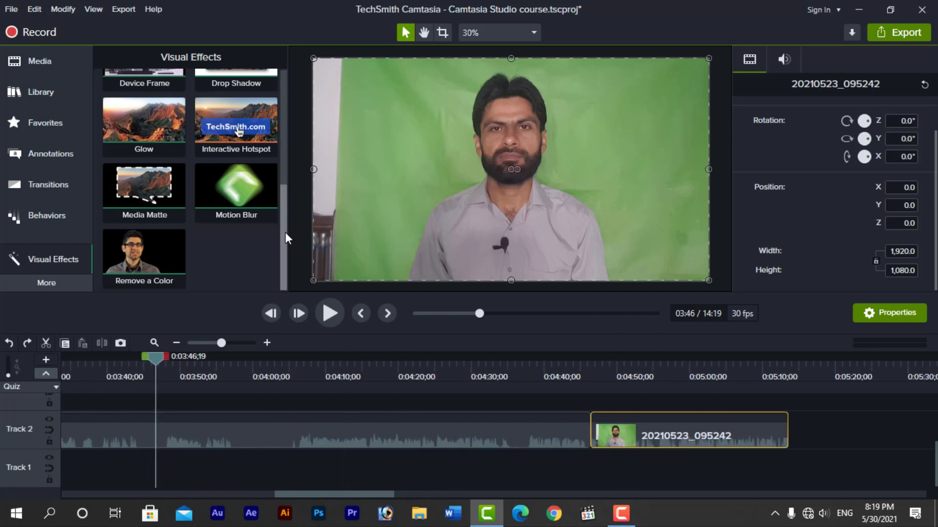
drag(284, 233, 286, 112)
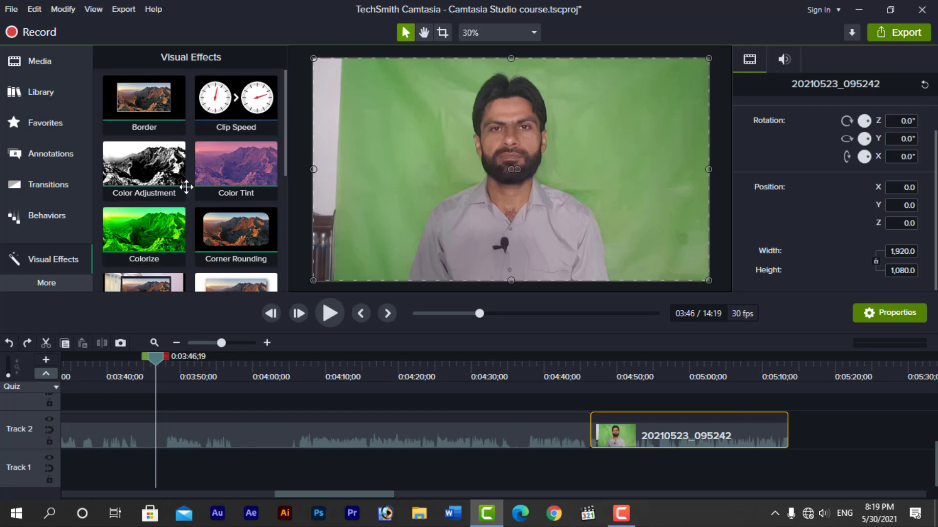
Step: Apply the Clip Speed effect to the last clip on Track 2 and set its speed to 1.05x
click(233, 114)
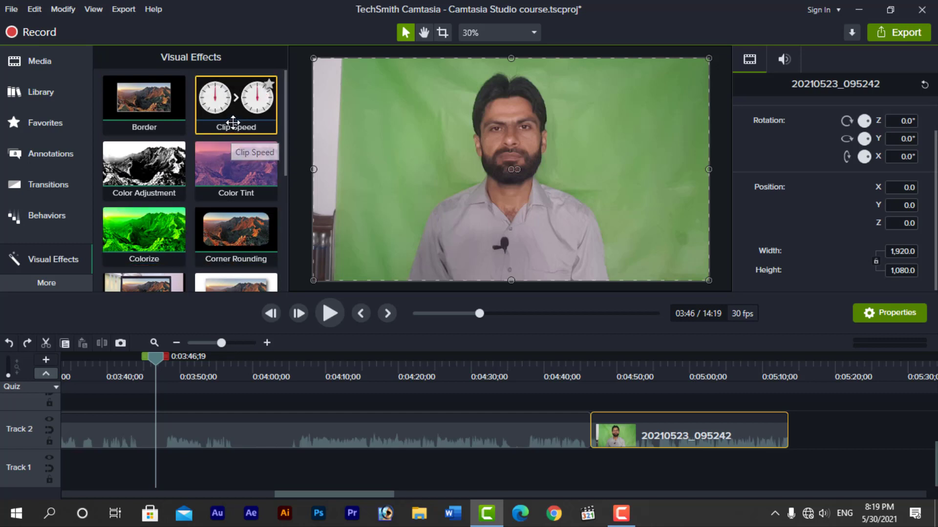
drag(233, 113, 689, 429)
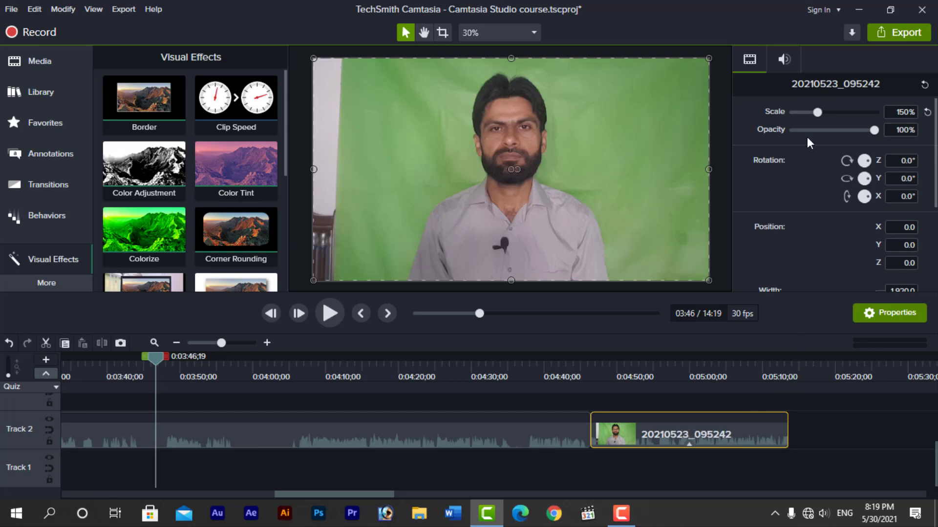
scroll(834, 246, down, 2)
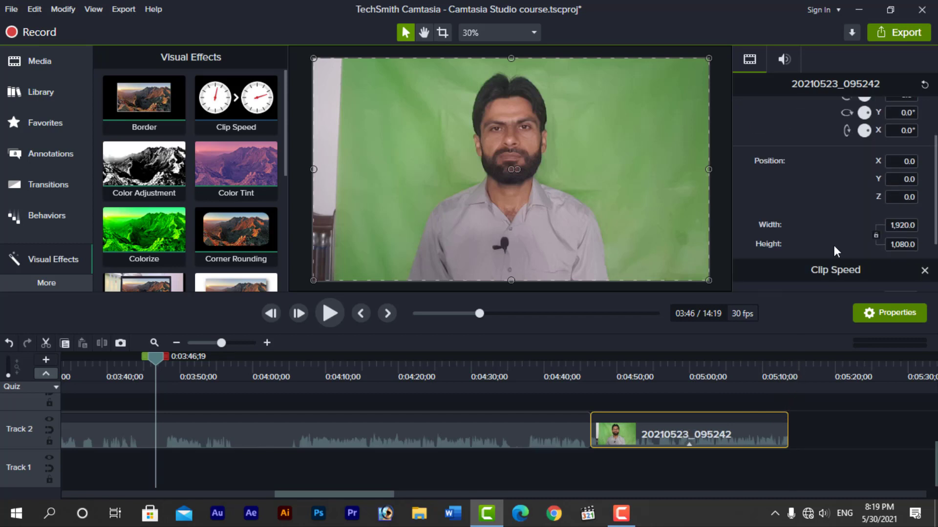
scroll(834, 247, down, 3)
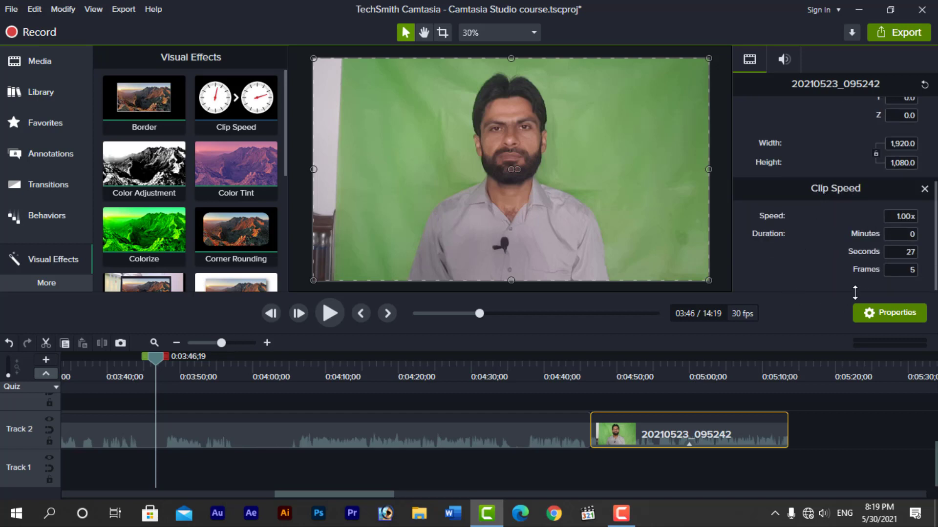
click(906, 218)
key(Return)
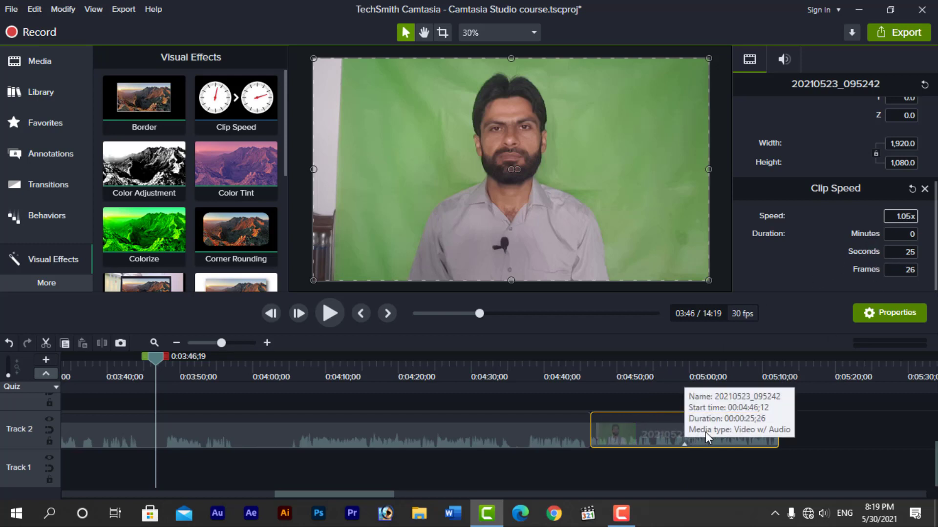
Step: Set the seconds value of the clip's Clip Speed duration to 20
click(916, 254)
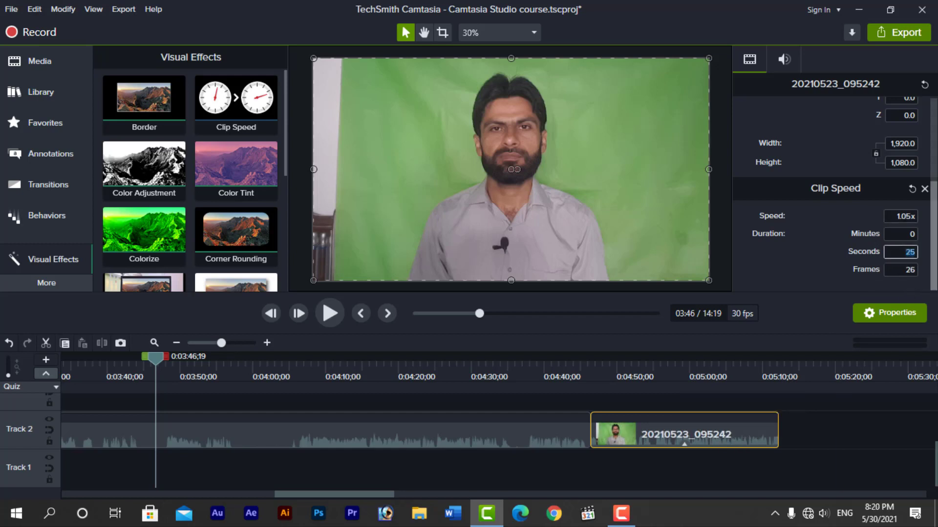
text(20)
key(Return)
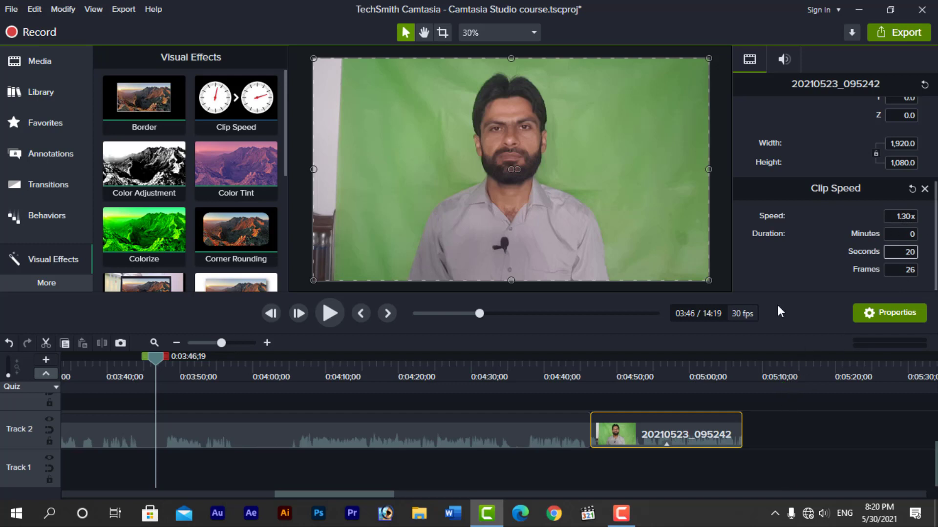
Step: Remove the Clip Speed effect from the last clip on Track 2
right_click(671, 432)
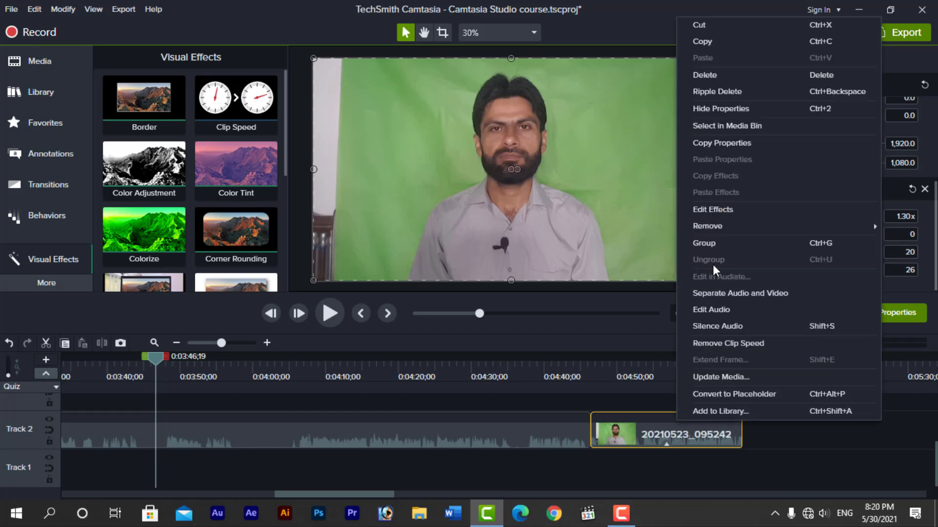
mouse_move(716, 224)
click(617, 224)
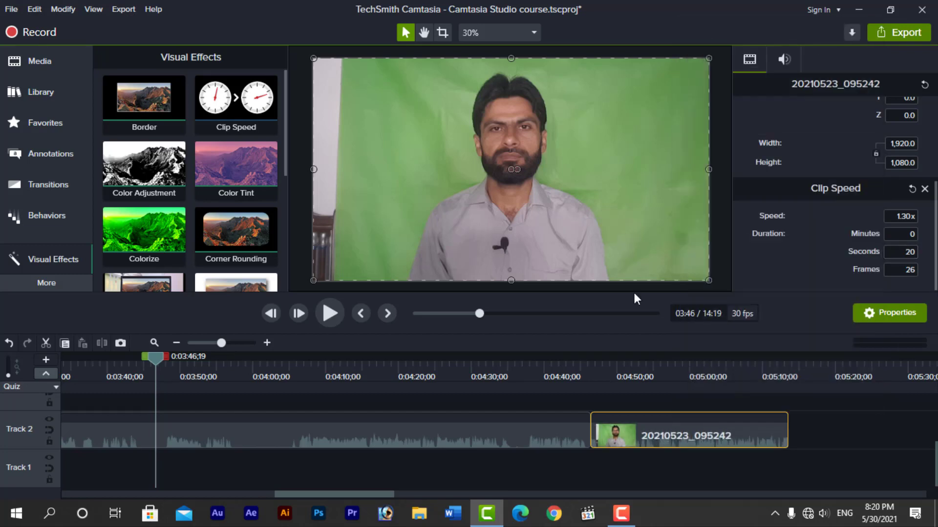
Step: Add clip speed to the last Track 2 clip again and shorten its effect bar to a speed of about 1.12x
click(829, 439)
click(736, 431)
right_click(737, 430)
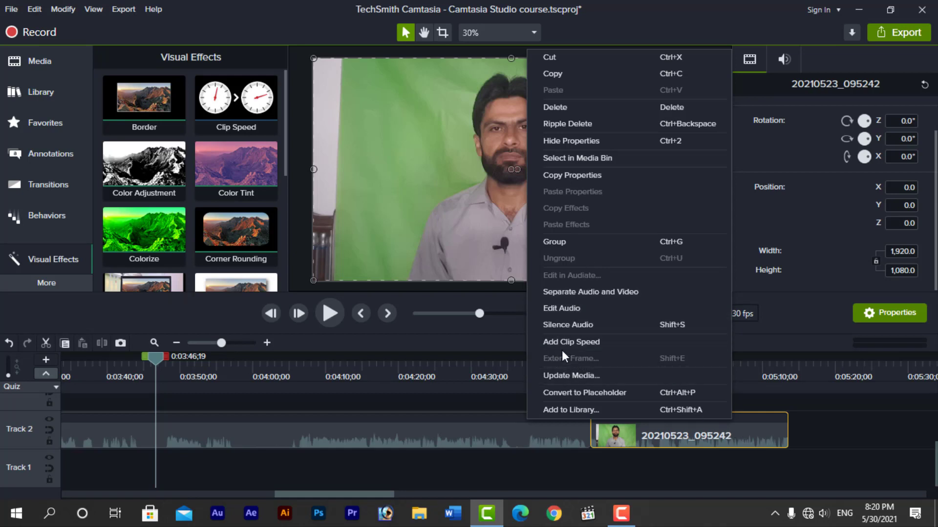
click(572, 341)
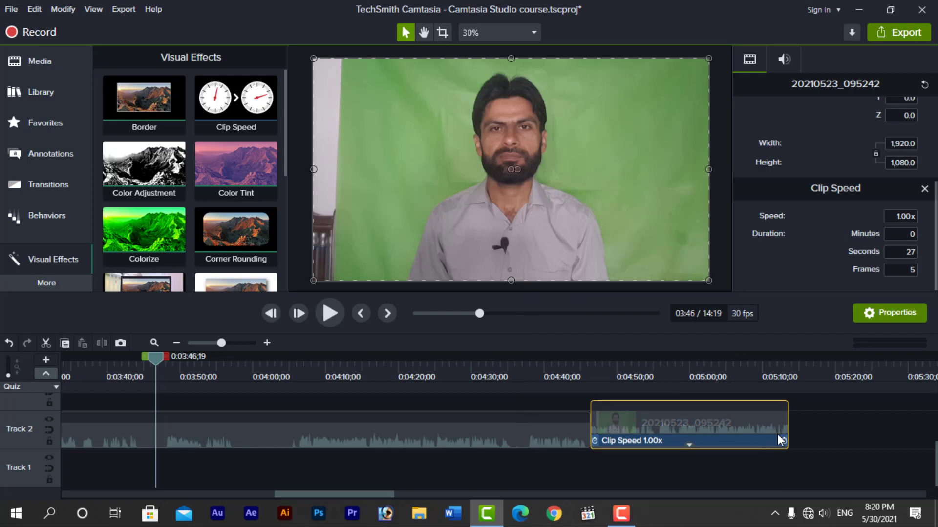
drag(785, 441, 763, 445)
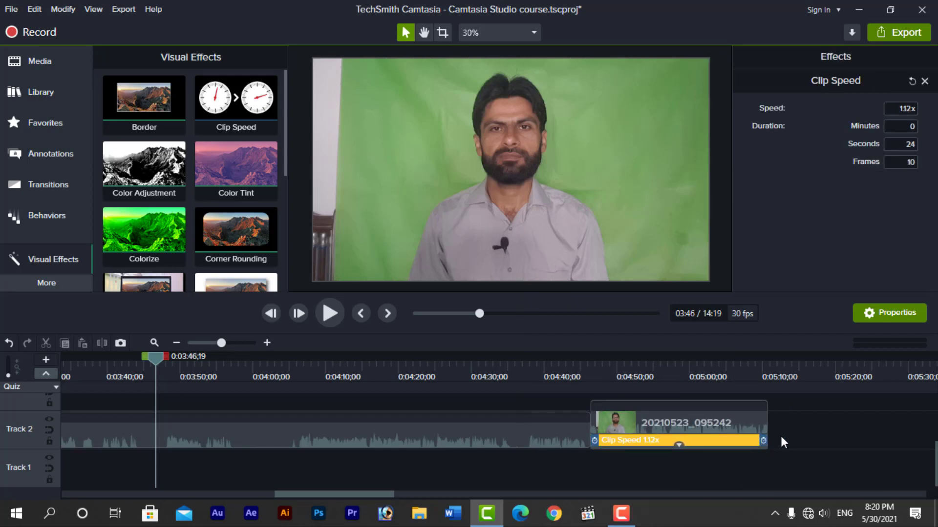
Step: Remove the clip speed from the shortened clip
click(713, 427)
right_click(713, 426)
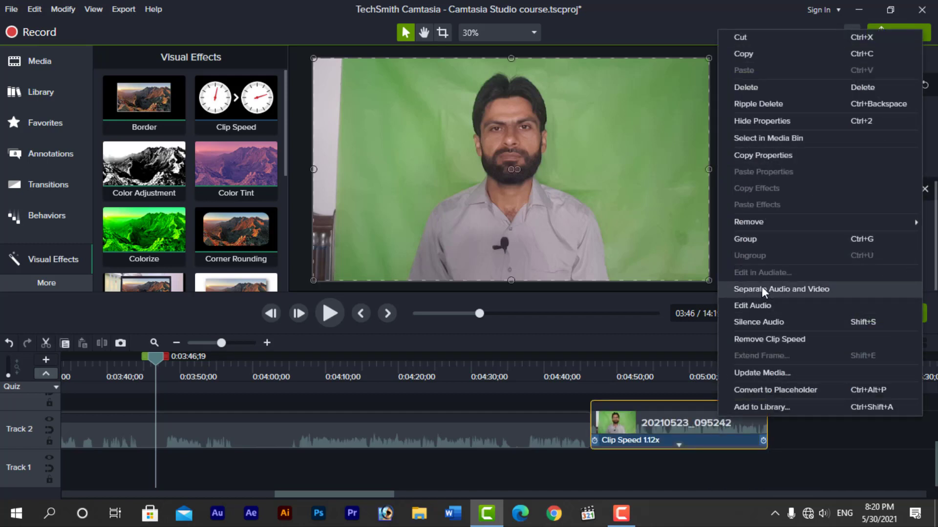
click(760, 341)
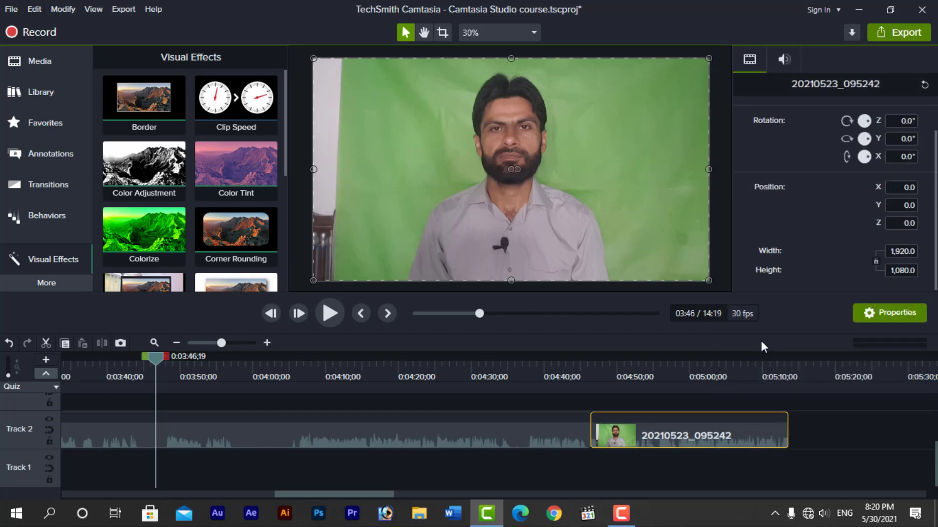
Step: Apply the Color Adjustment effect to the last clip on Track 2, with the playhead inside it at 0:04:54;29
click(834, 438)
click(733, 426)
drag(385, 494, 405, 493)
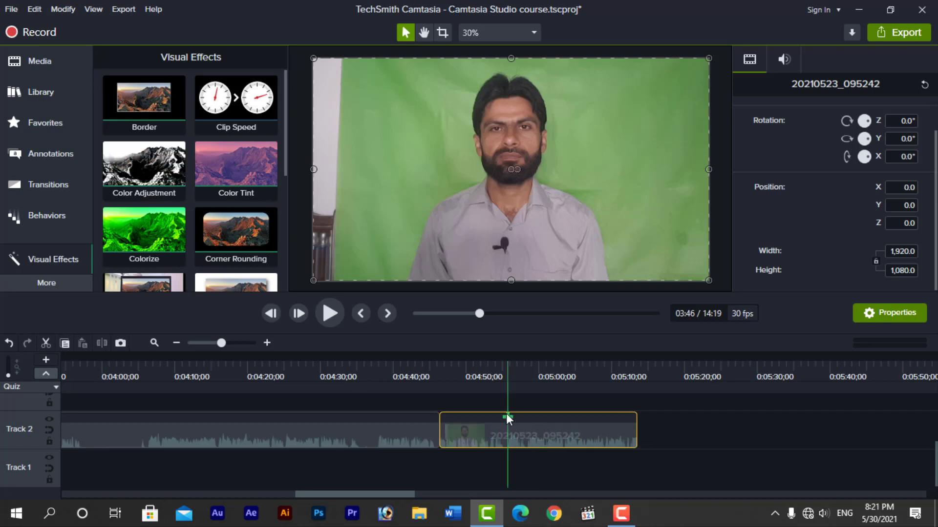
click(352, 374)
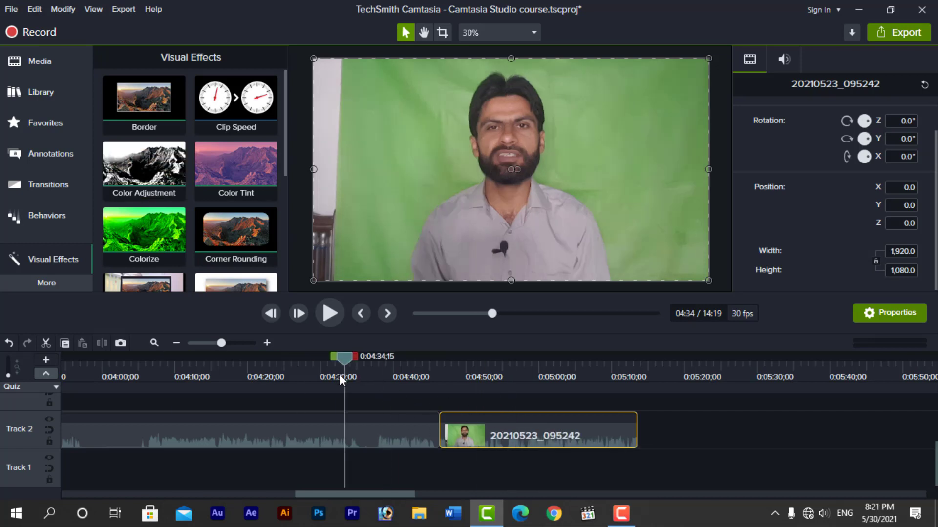
drag(351, 358, 500, 388)
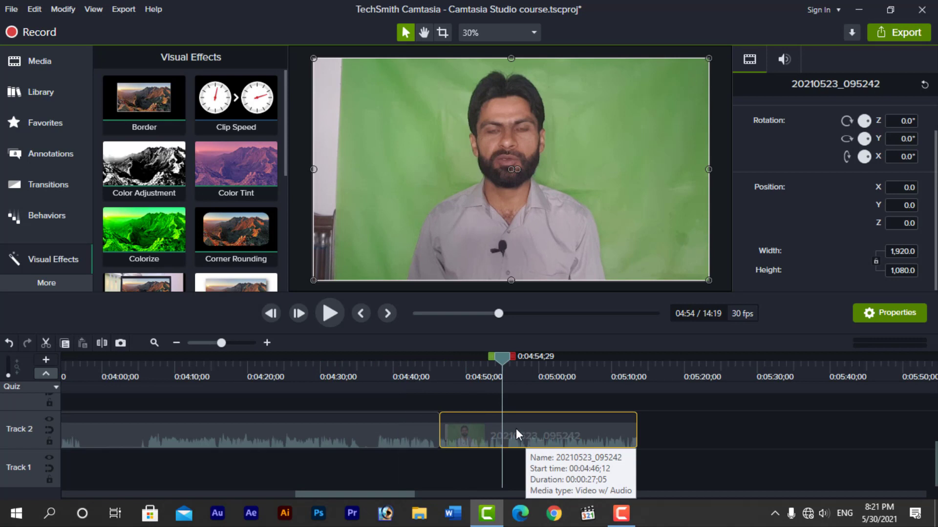
drag(148, 171, 529, 430)
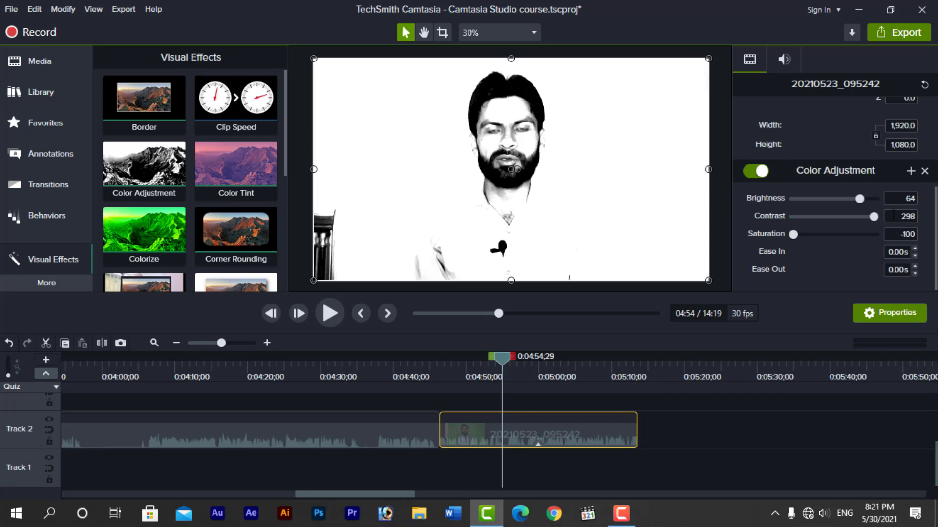
Step: Set the clip's Color Adjustment to brightness 5, contrast 35 and saturation 0
drag(860, 200, 839, 199)
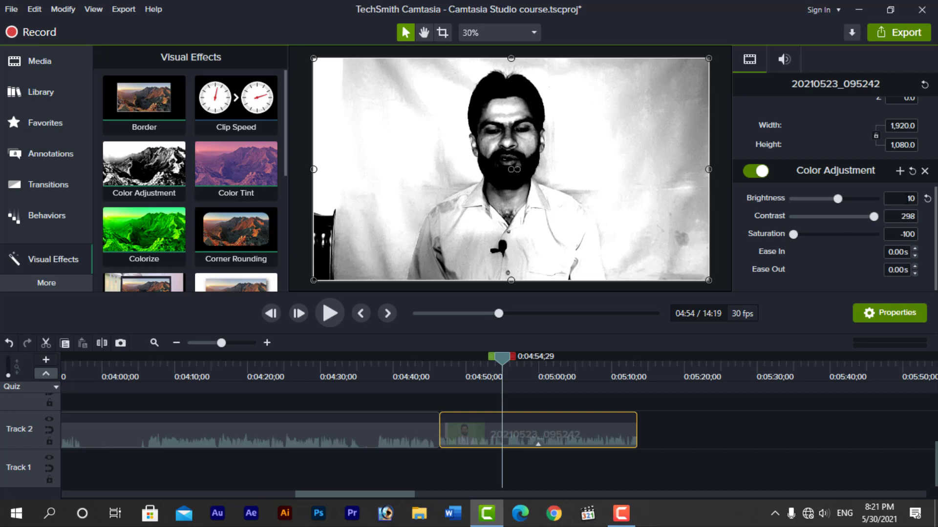
click(904, 198)
text(5)
key(Tab)
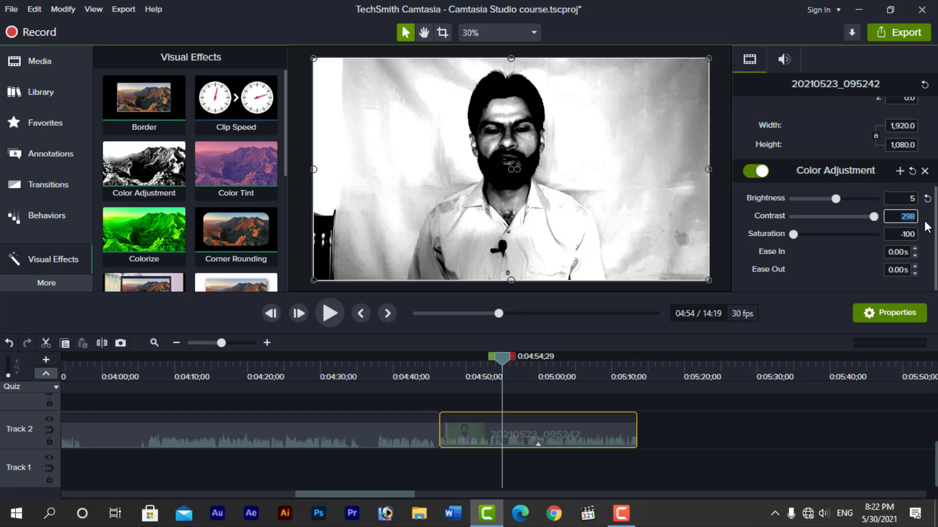
text(35)
key(Return)
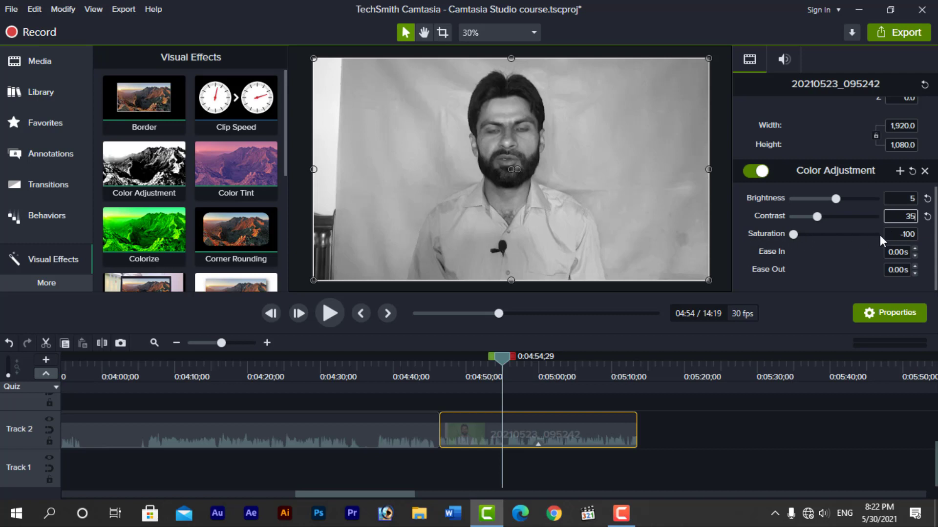
click(901, 234)
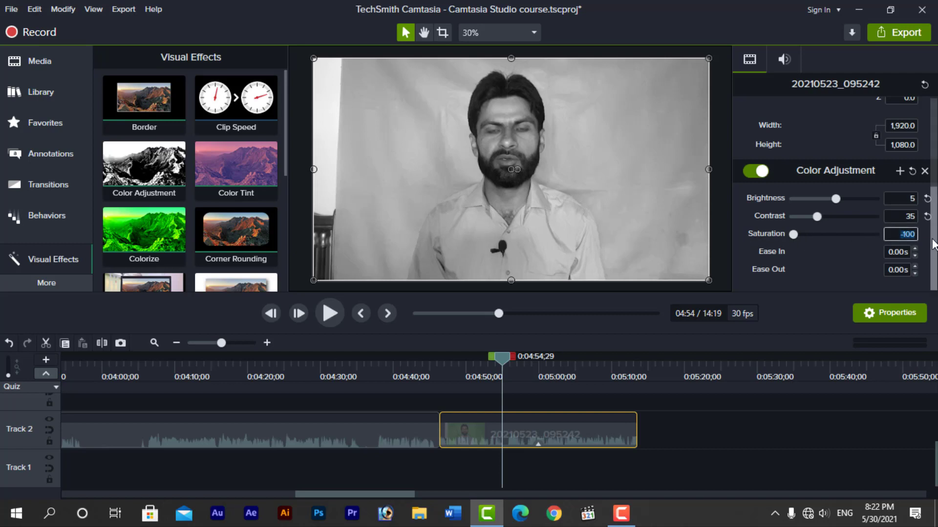
text(0)
key(Return)
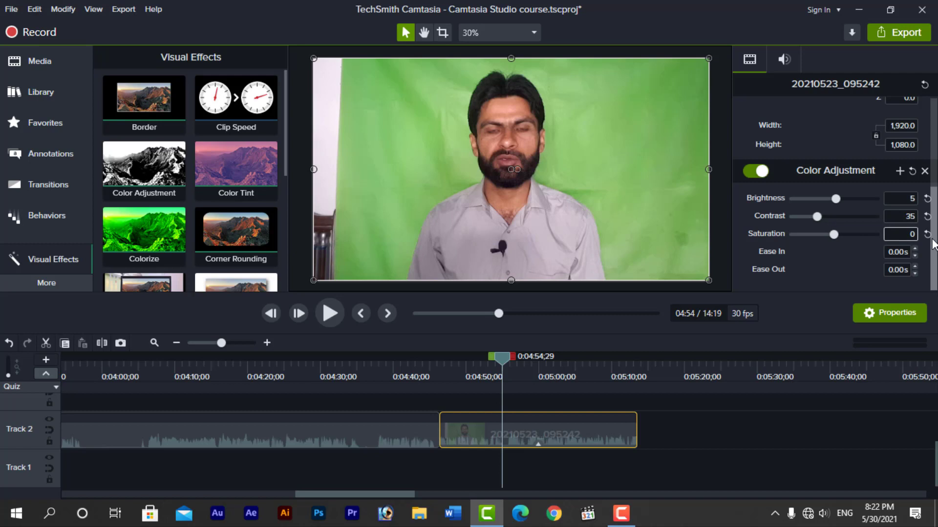
Step: Compare the preview of the color-adjusted clip with that of the unadjusted clip before it
click(699, 420)
drag(501, 360, 505, 364)
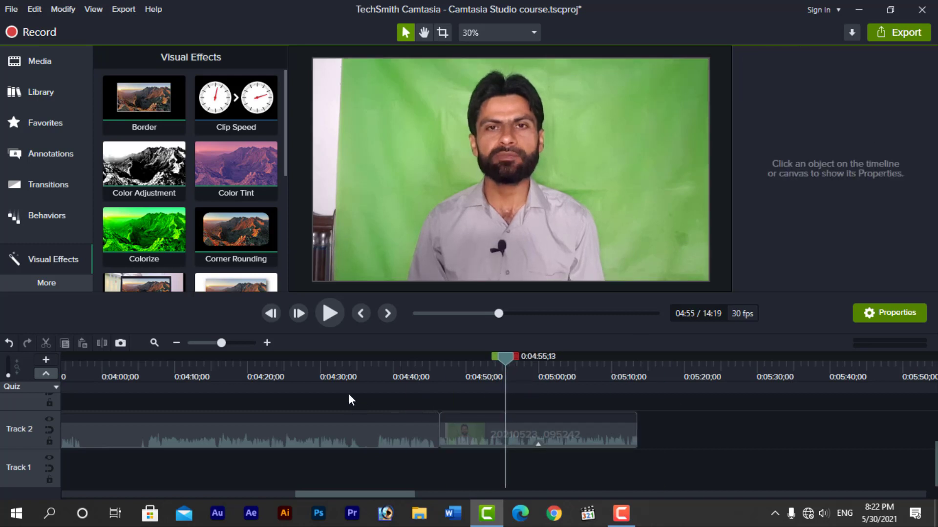
click(362, 376)
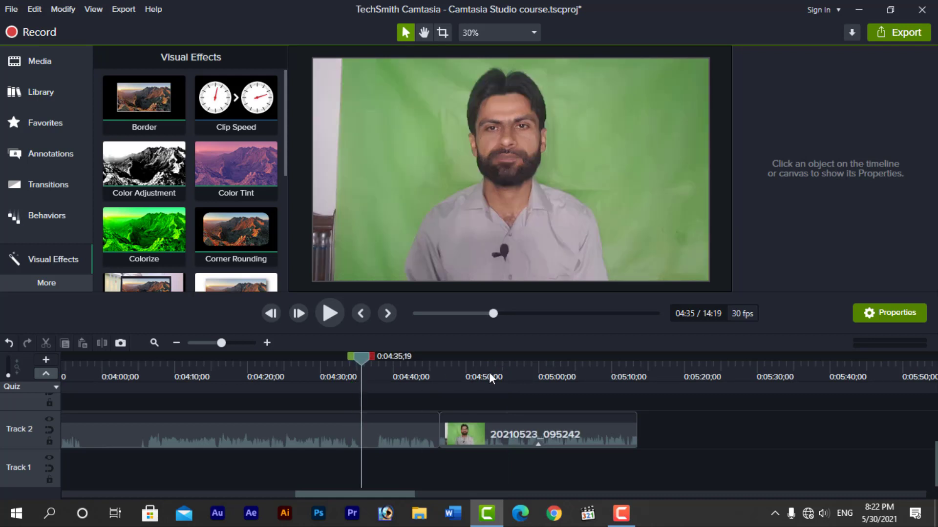
click(489, 373)
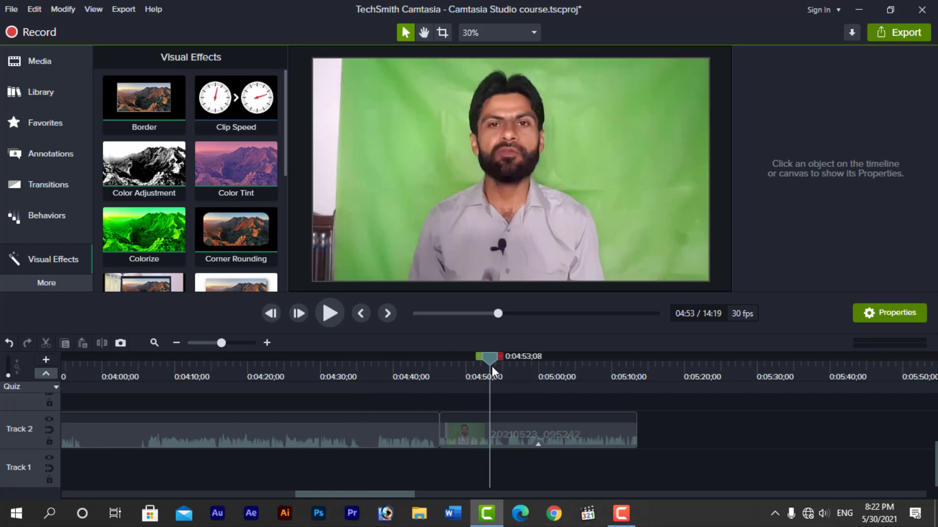
drag(492, 359, 406, 365)
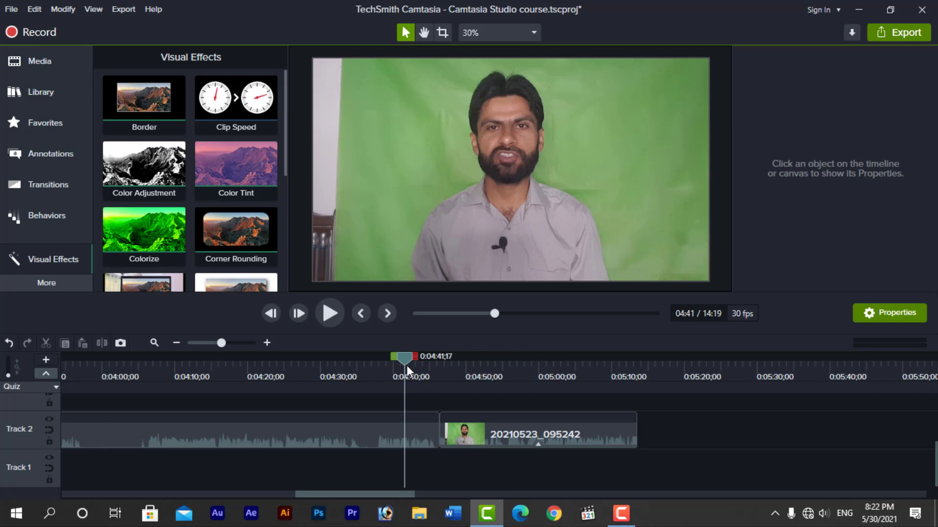
drag(406, 365, 376, 369)
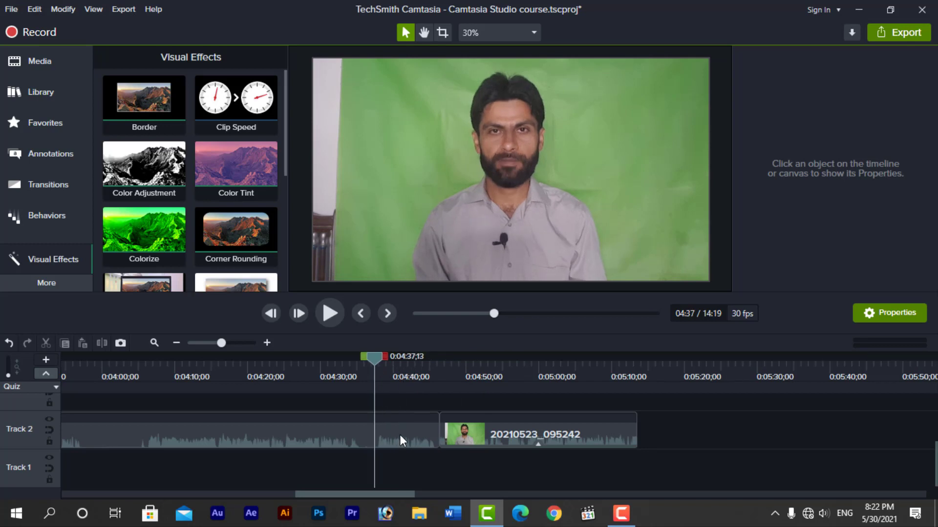
Step: Move the color-adjusted clip about 13 seconds later on Track 2 and add a quiz to the preceding clip at 0:04:44;19
drag(532, 431, 627, 431)
click(427, 422)
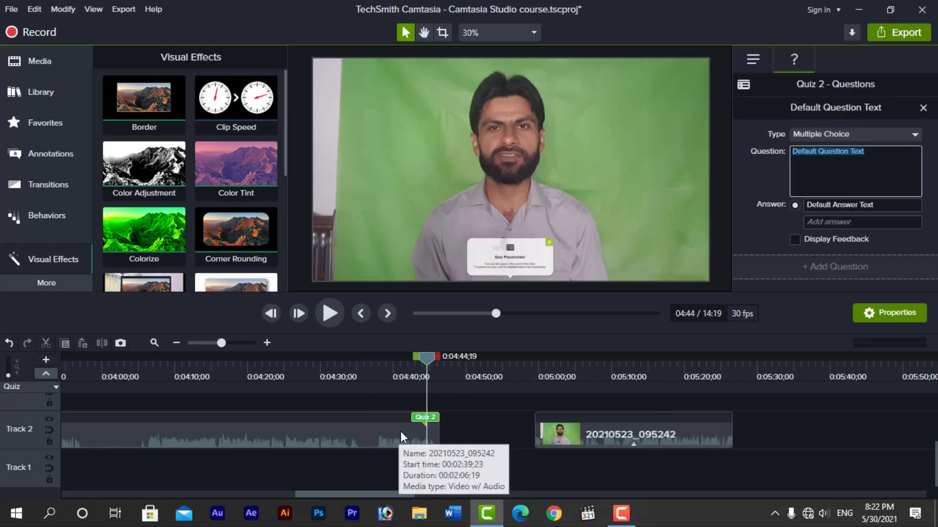
Step: Undo the quiz added to the preceding clip on Track 2 and set the playhead to 0:04:35;05
key(ctrl+z)
click(404, 429)
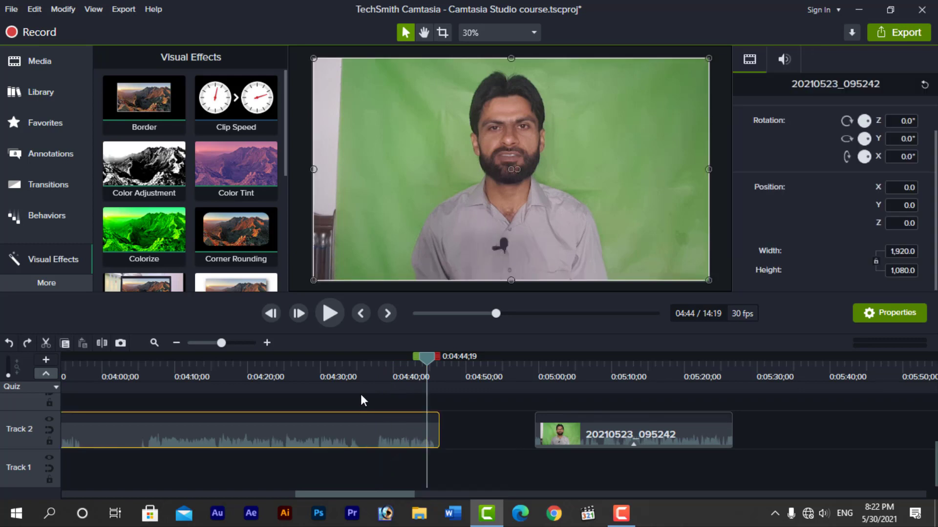
click(359, 394)
click(379, 439)
key(ctrl+z)
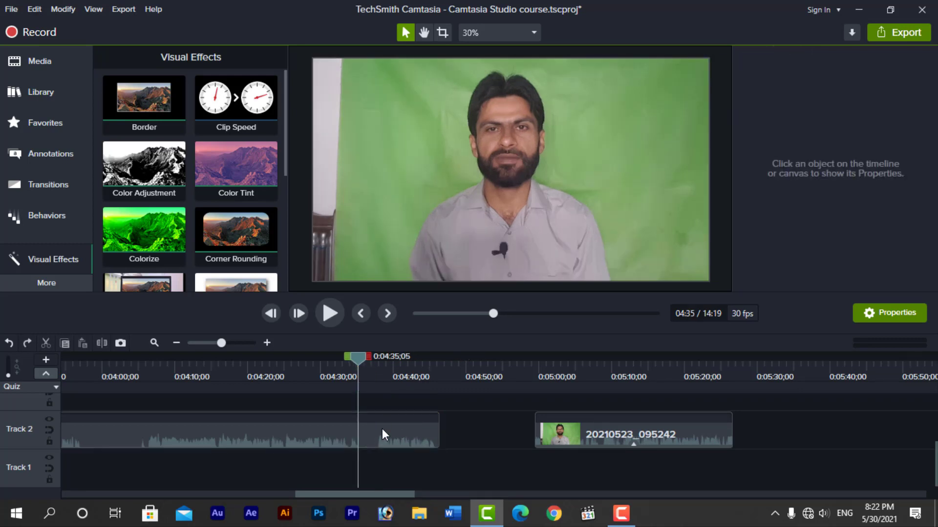
Step: Split the unadjusted Track 2 clip at 0:04:35;05, moving its end part to Track 1 and the color-adjusted clip earlier to 0:04:50;19
click(382, 428)
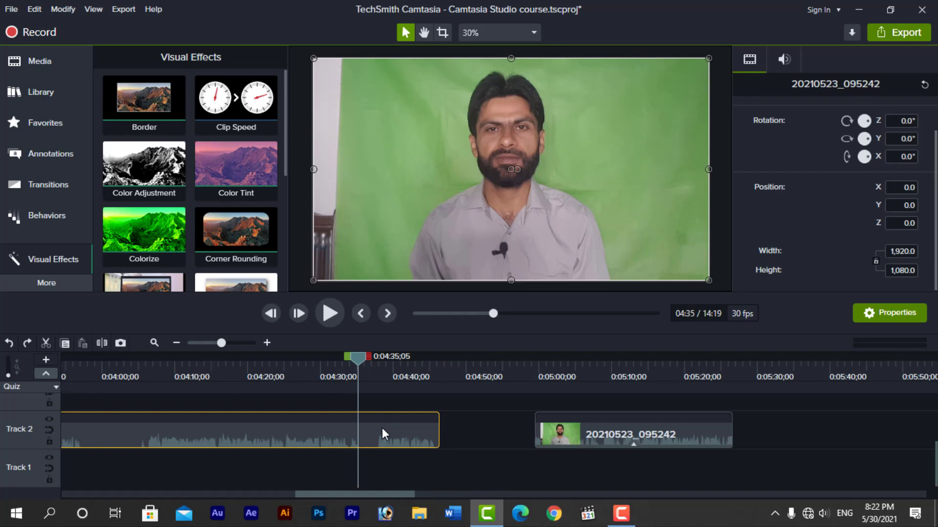
key(s)
drag(391, 432, 465, 465)
drag(564, 432, 502, 437)
Step: Crop the Track 1 clip from both sides around the speaker to about 857 wide, with the playhead at 0:04:46;06
click(457, 462)
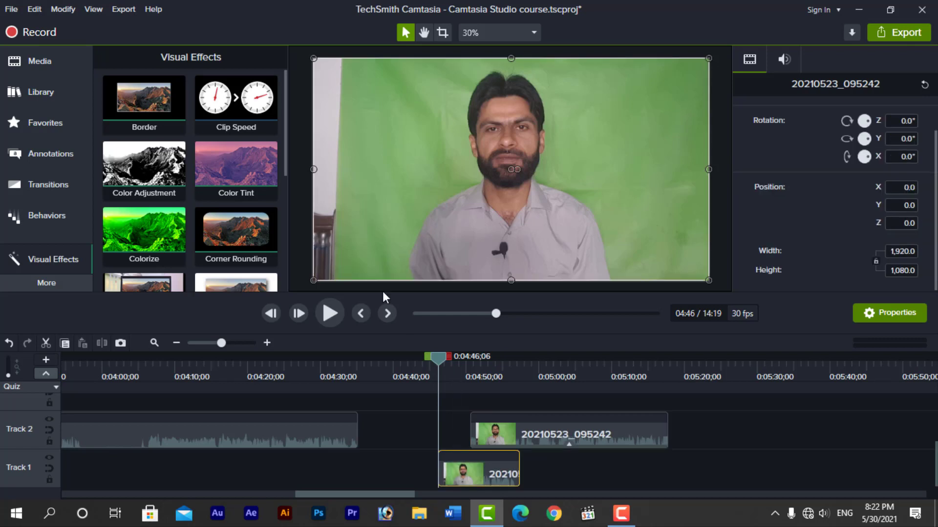
click(443, 33)
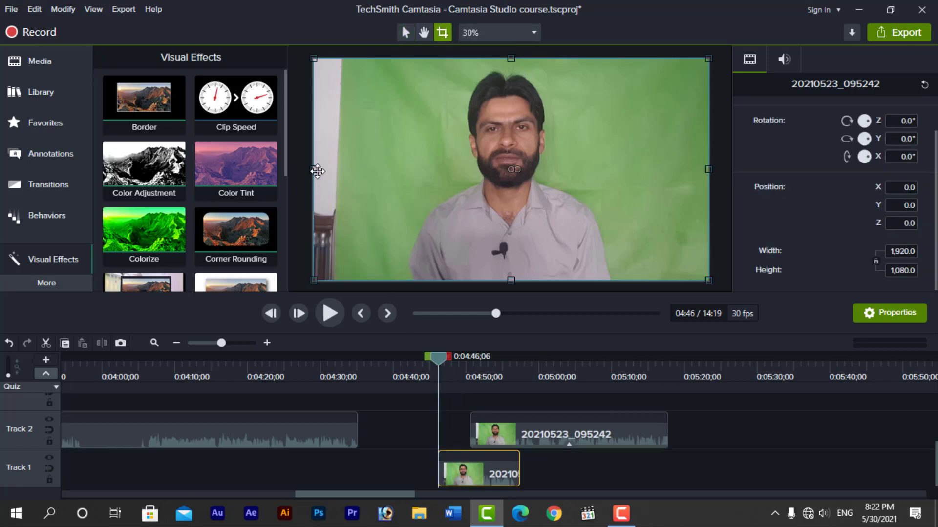
drag(312, 167, 459, 170)
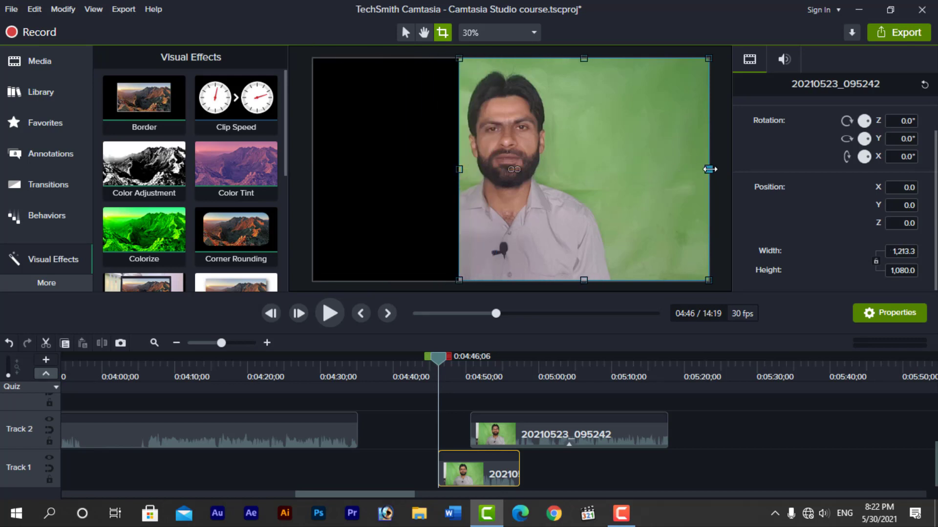
drag(710, 169, 636, 169)
click(405, 33)
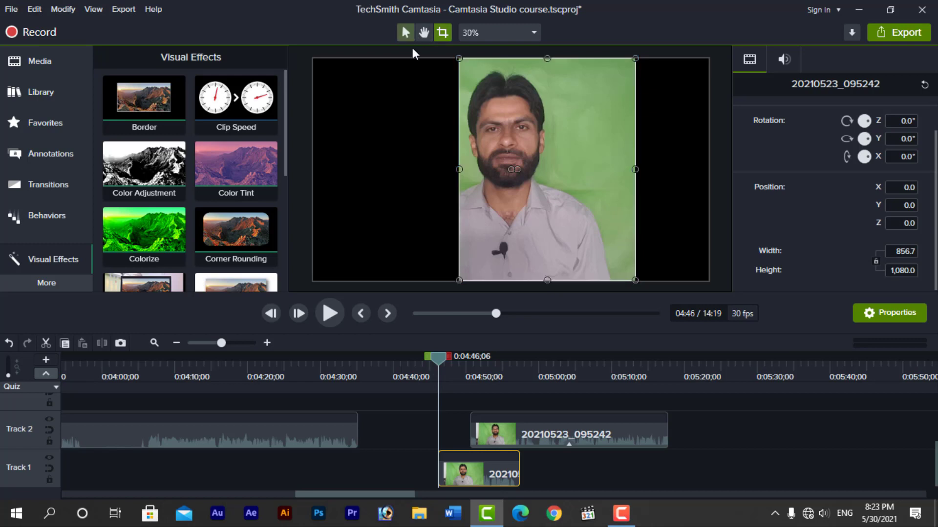
Step: Place the cropped Track 1 clip in the left half of the canvas and extend its left crop to 960 wide
drag(512, 133, 358, 132)
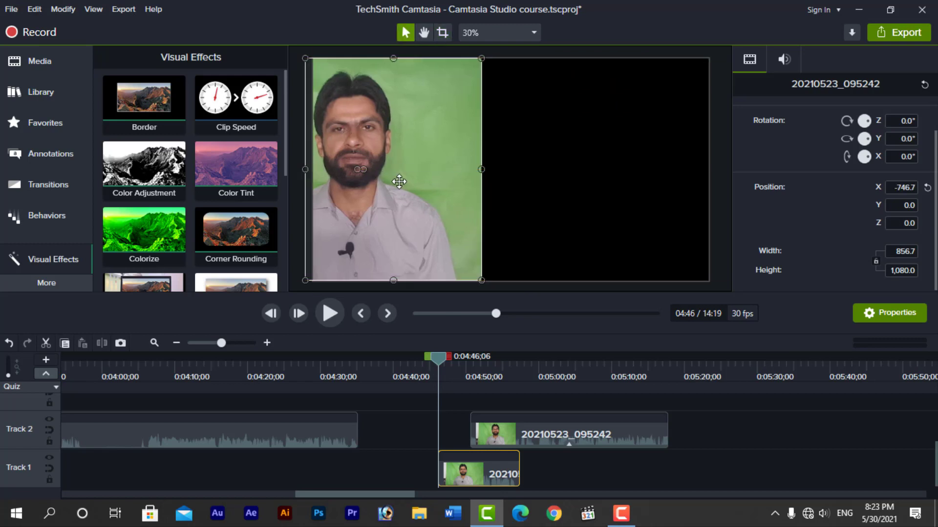
drag(399, 181, 428, 182)
click(442, 33)
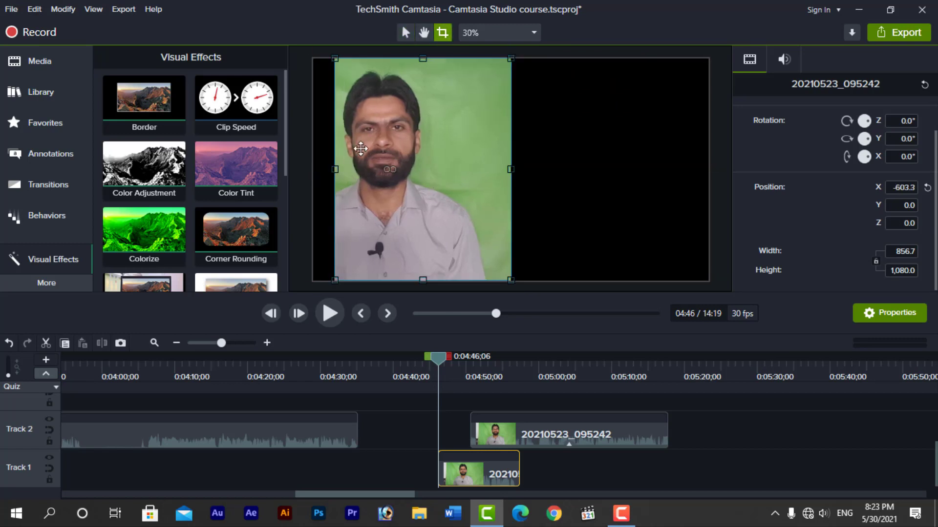
drag(334, 170, 314, 170)
click(405, 32)
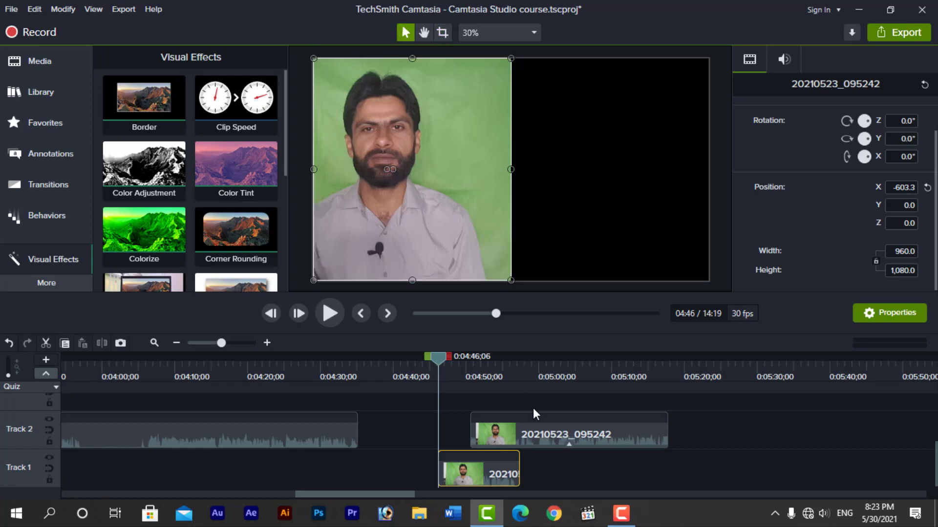
Step: Move the color-adjusted Track 2 clip to start at 0:04:46;06 and crop both of its sides to about 1,077 wide
click(532, 419)
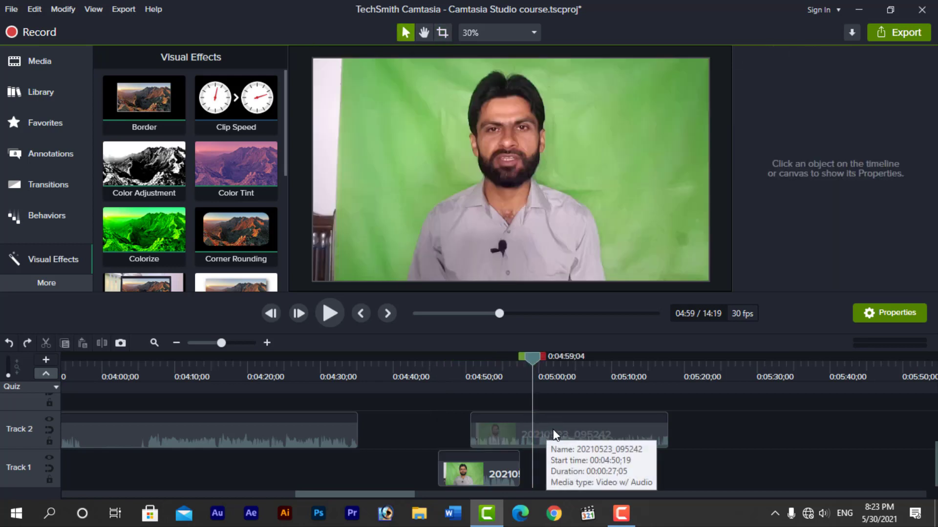
drag(546, 428, 519, 433)
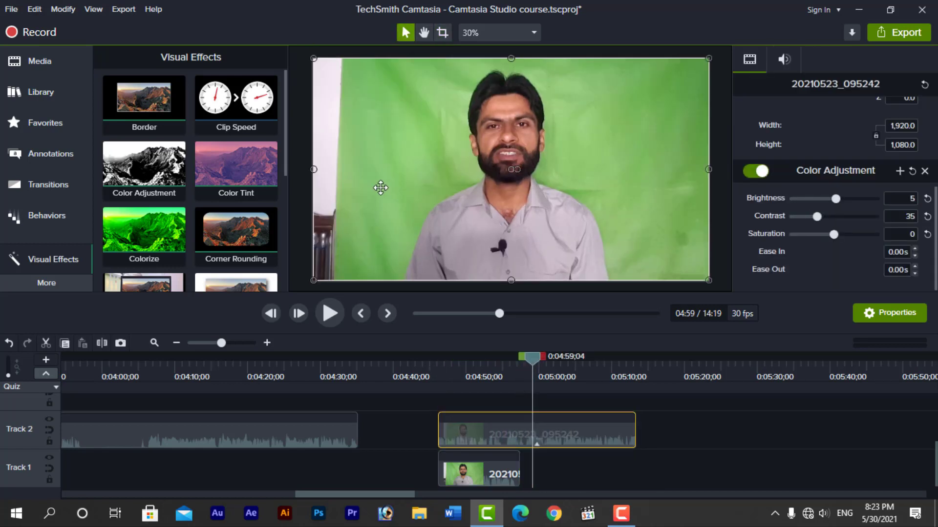
click(445, 32)
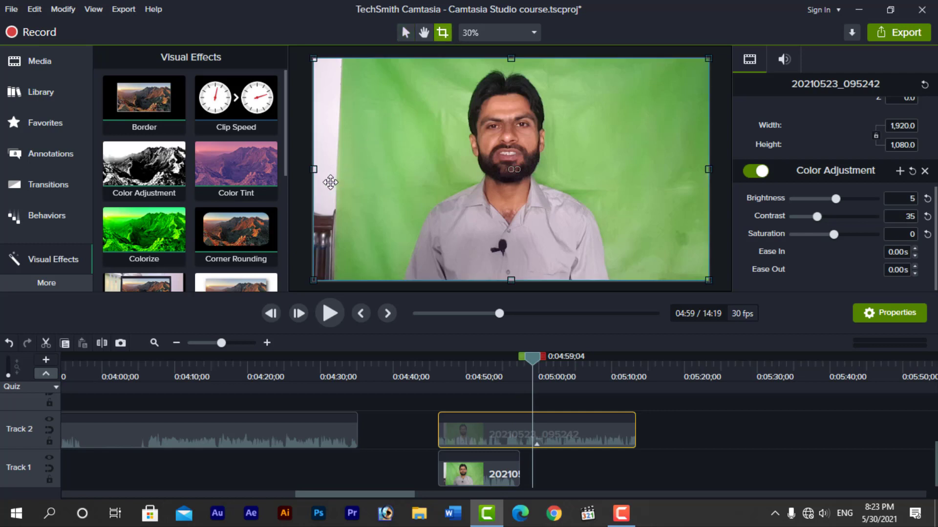
drag(314, 169, 403, 171)
drag(705, 170, 624, 170)
click(405, 33)
Step: Place the cropped color-adjusted clip in the right half of the canvas and compare both clips between 0:04:52 and 0:04:56
drag(488, 161, 587, 161)
drag(532, 362, 507, 370)
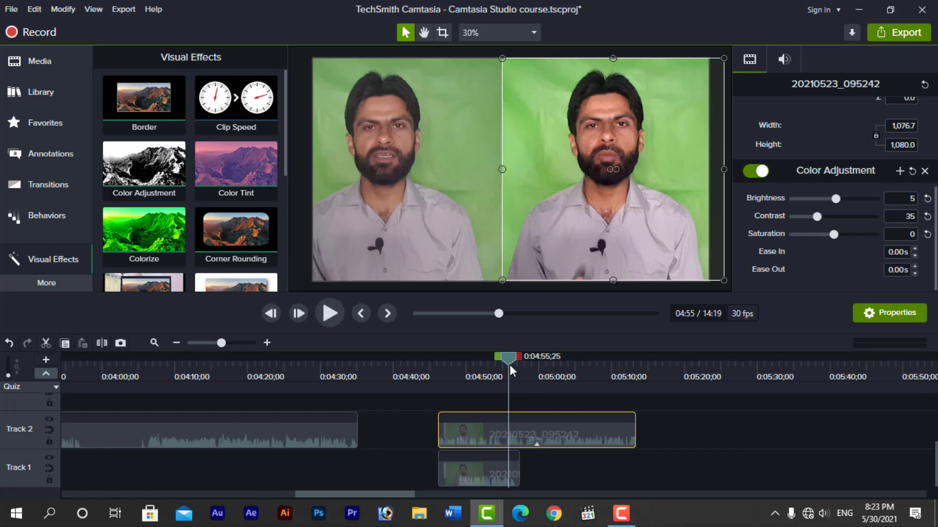
drag(509, 366, 500, 364)
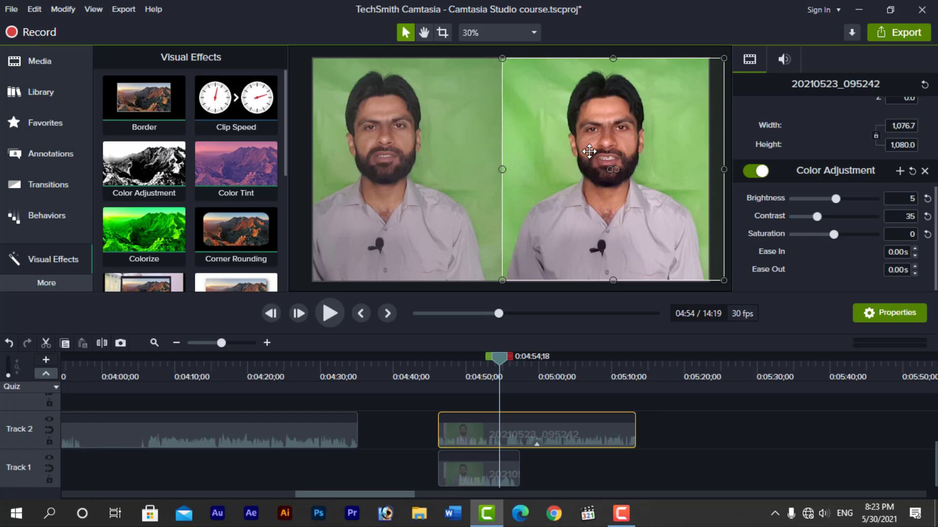
click(656, 425)
drag(501, 357, 487, 356)
click(538, 440)
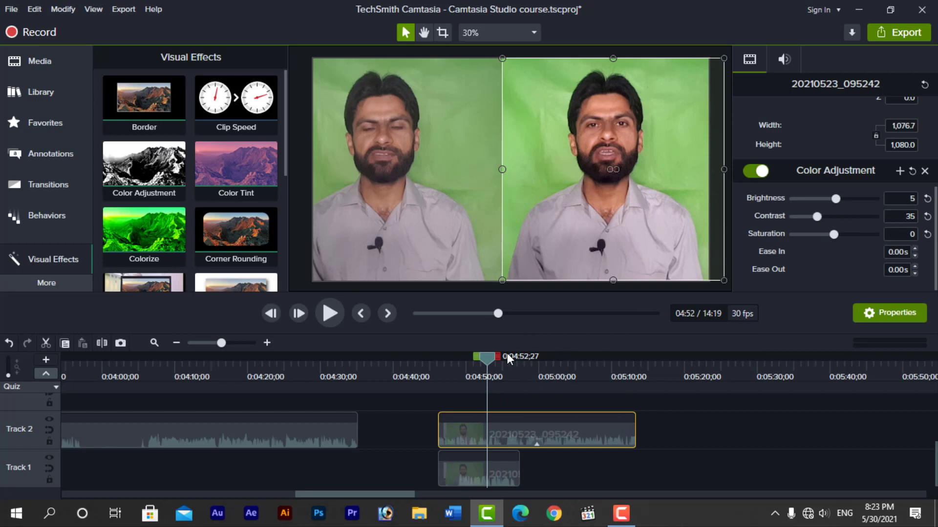
drag(492, 355, 490, 359)
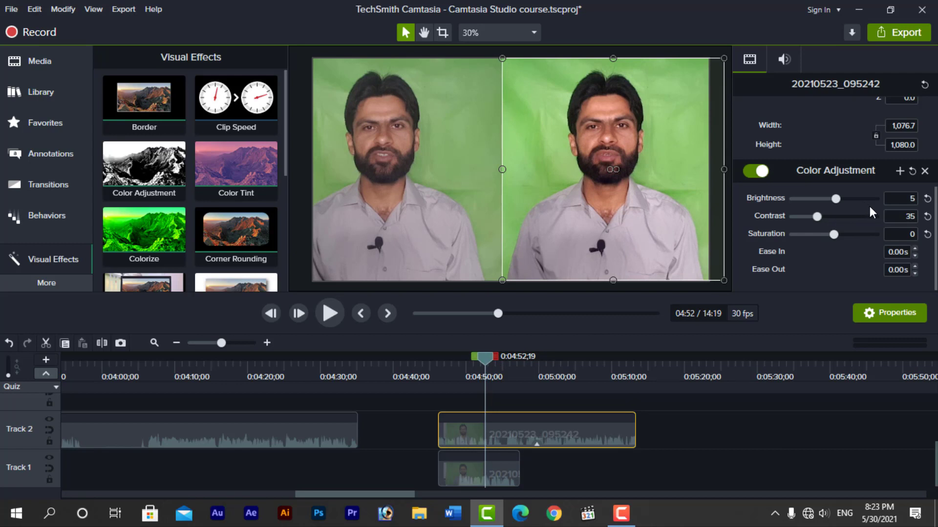
Step: Try a contrast of 40 on the color-adjusted clip, and set it to 30 instead
double_click(897, 216)
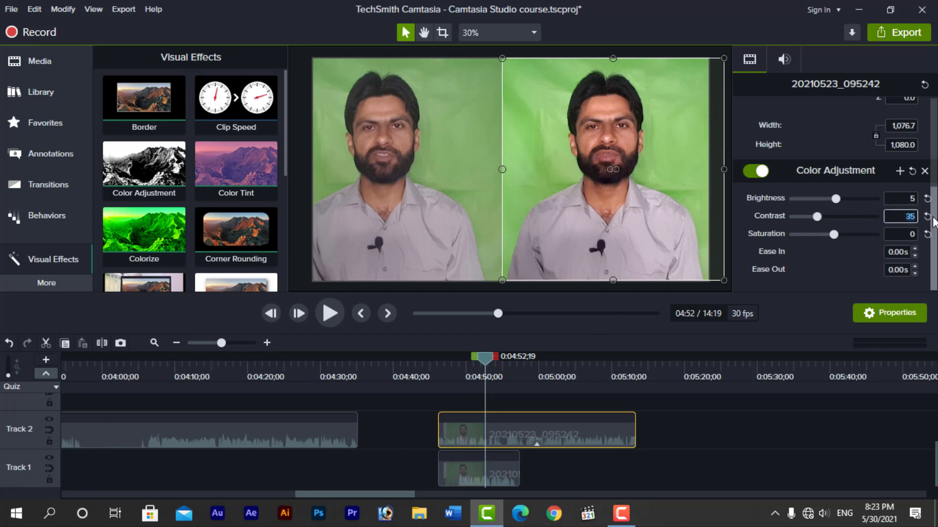
text(40)
key(Return)
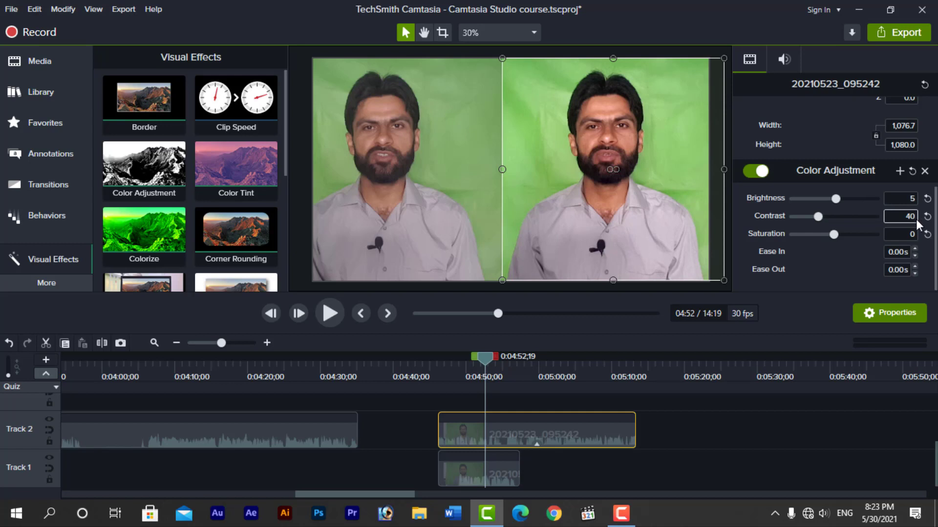
key(BackSpace)
key(BackSpace)
text(30)
key(Return)
Step: Try saturation values of 5 and 20 on the color-adjusted clip, and settle on 10
click(909, 234)
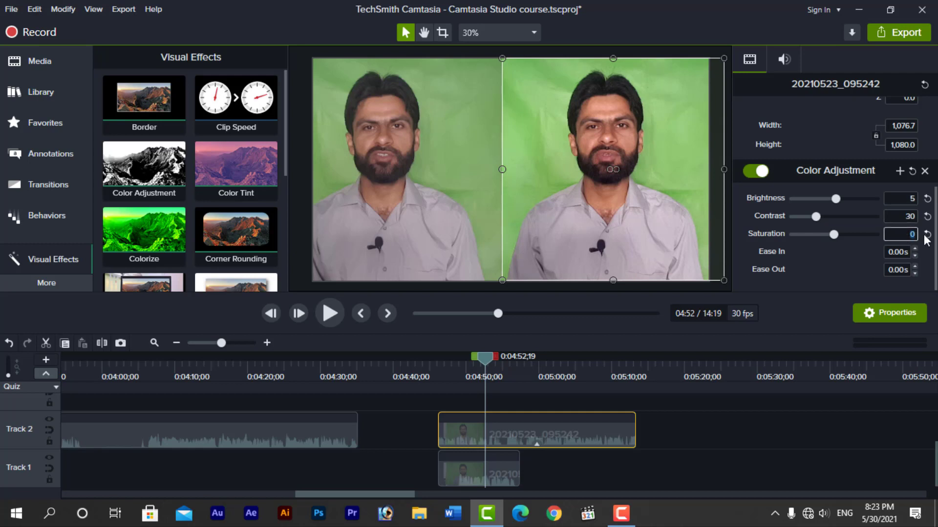
text(5)
key(Return)
text(20)
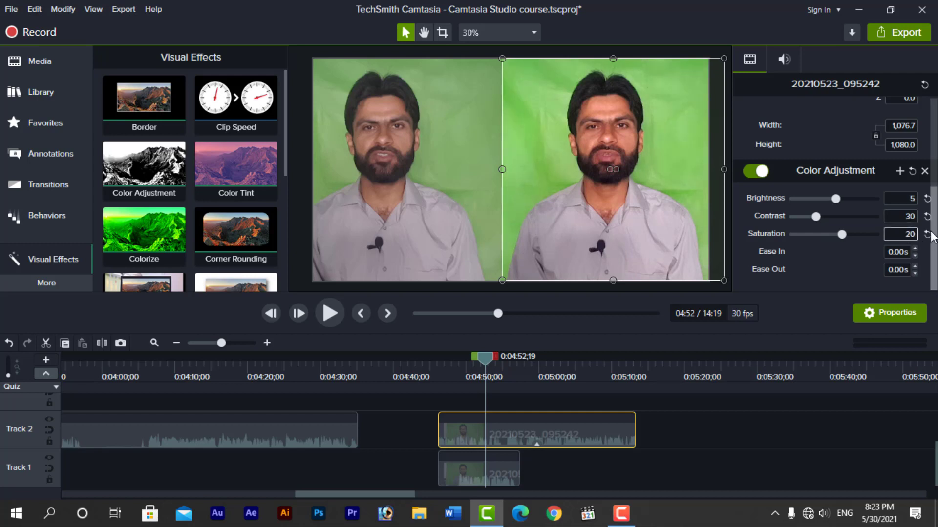
key(BackSpace)
key(BackSpace)
text(10)
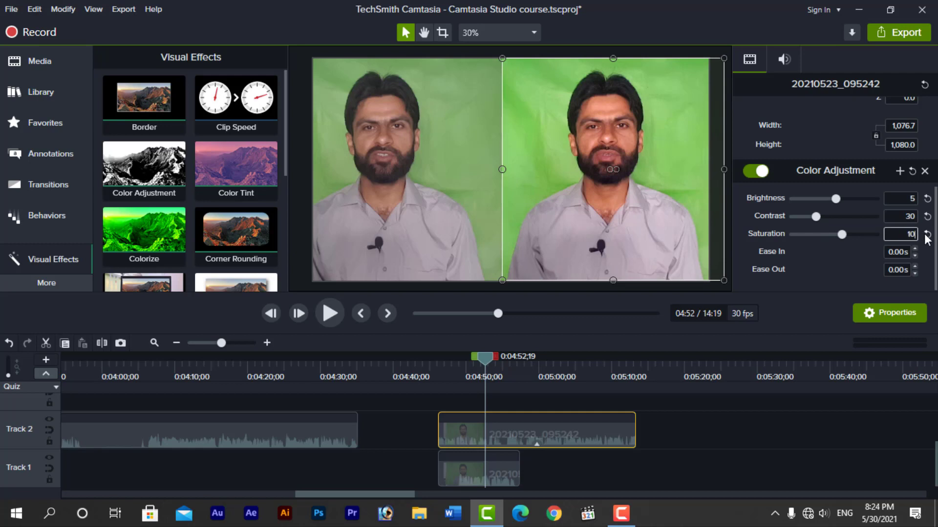
Step: Set the color-adjusted clip's contrast to 40 and its brightness to 10
key(shift+Tab)
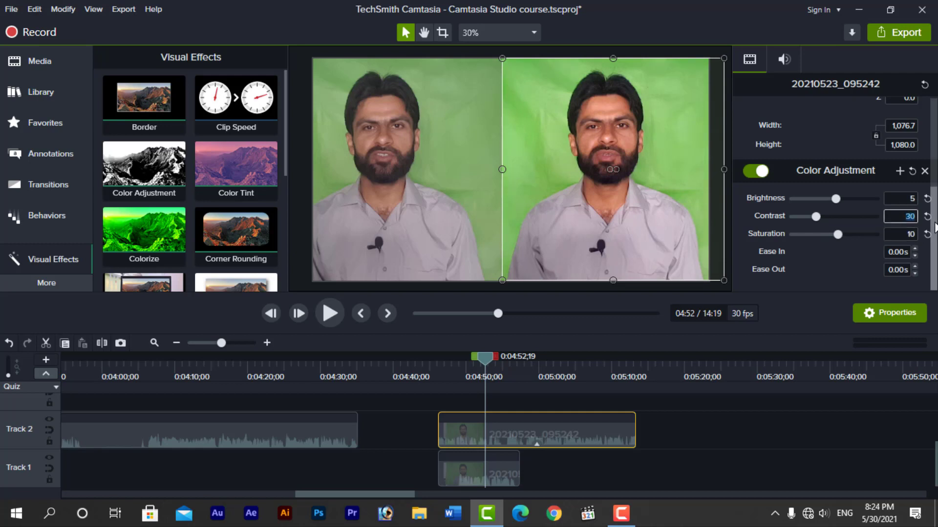
text(40)
key(shift+Tab)
text(10)
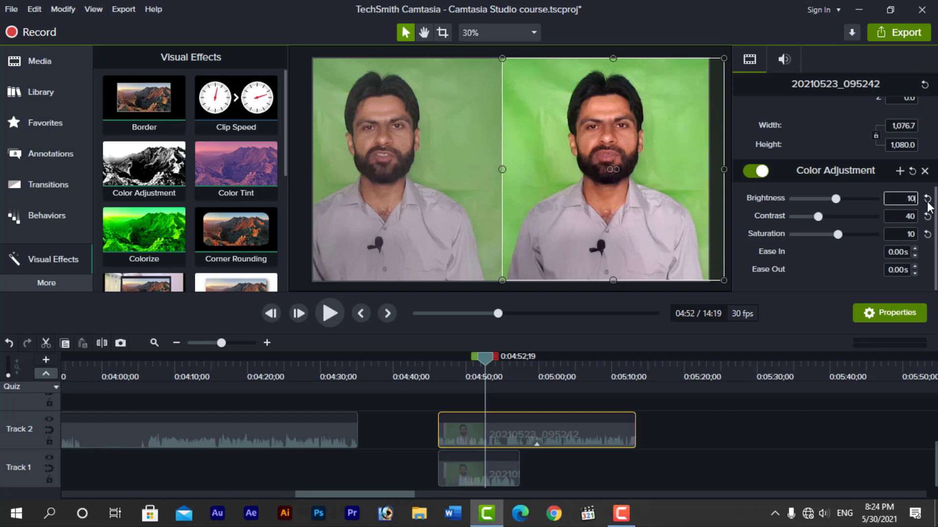
Step: Compare the adjusted and unadjusted clips side by side around 0:04:49 to 0:04:50
click(681, 429)
drag(485, 358, 459, 365)
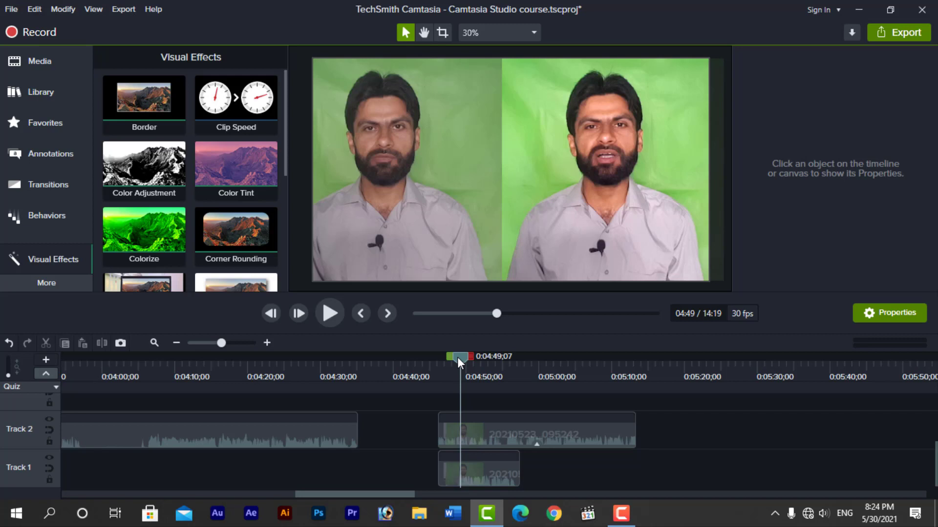
drag(457, 357, 464, 356)
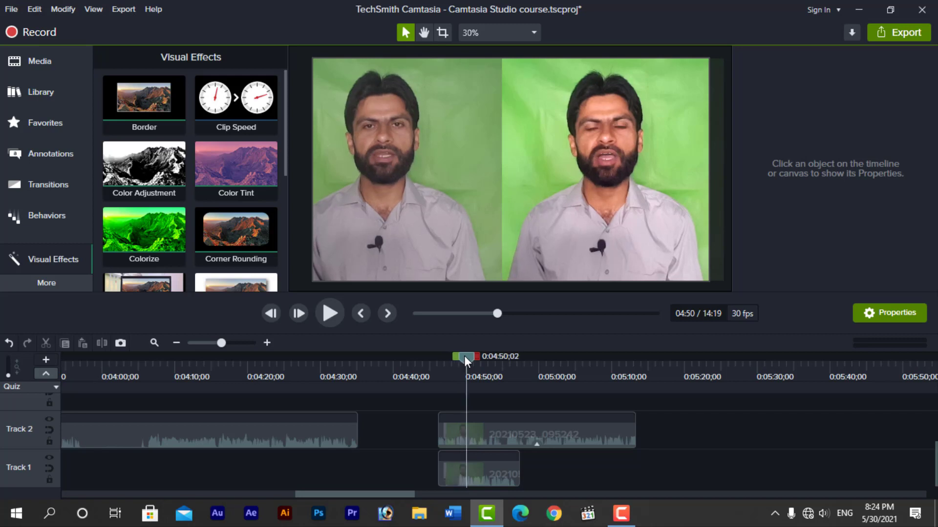
Step: Set the color-adjusted clip's contrast to 30, brightness to 5 and saturation to 5
click(535, 419)
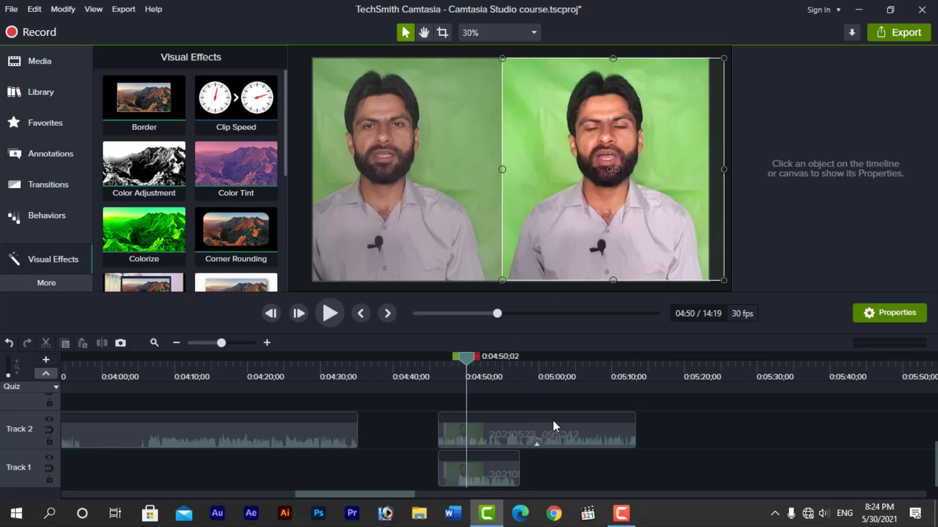
click(916, 216)
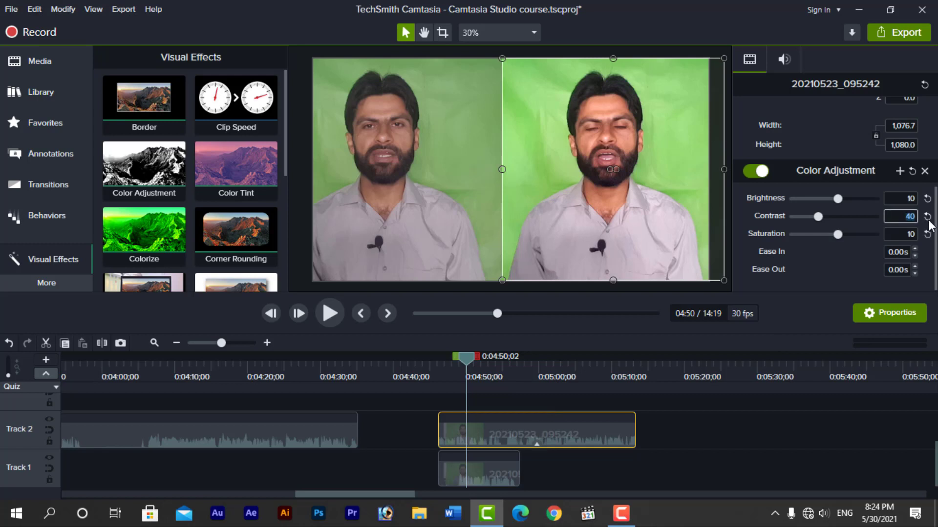
text(30)
click(909, 199)
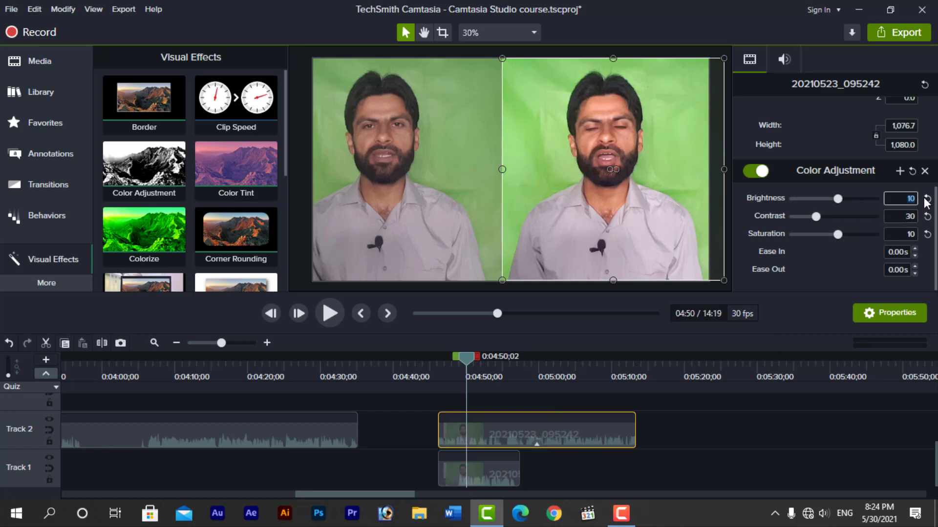
text(5)
click(909, 234)
text(5)
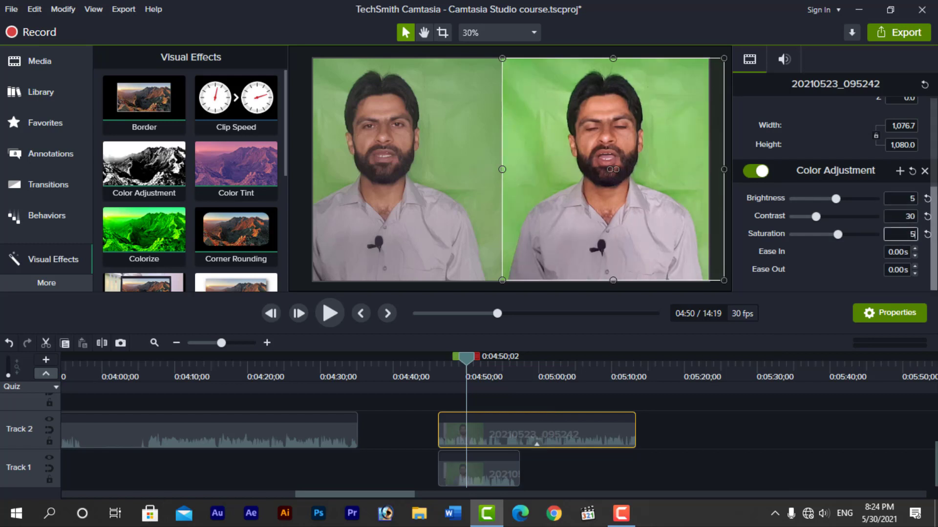
click(684, 447)
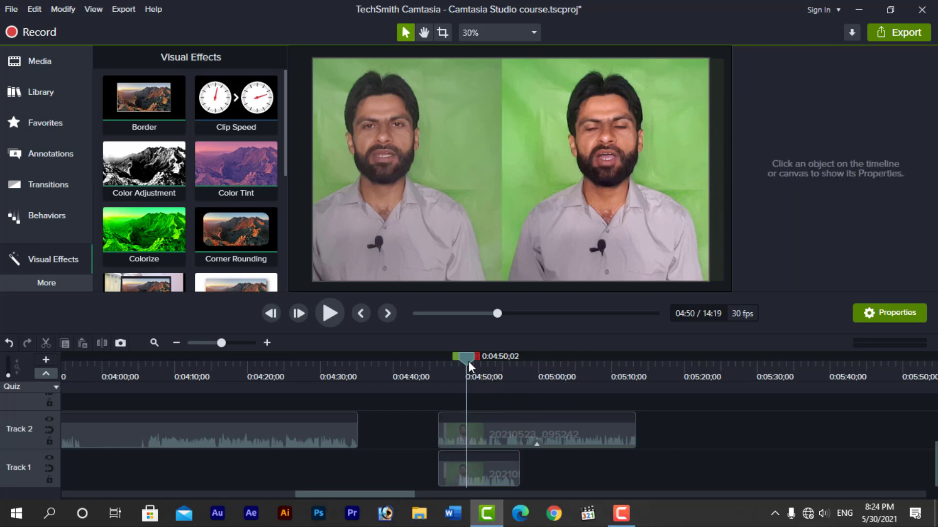
Step: Compare the unadjusted clip with the color-adjusted one on the canvas at 0:04:50;22
drag(468, 361, 473, 359)
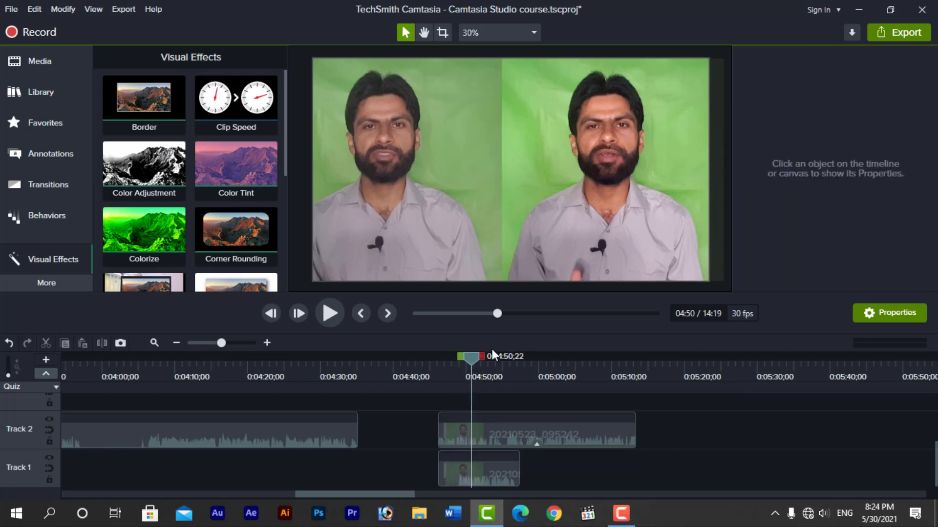
click(370, 155)
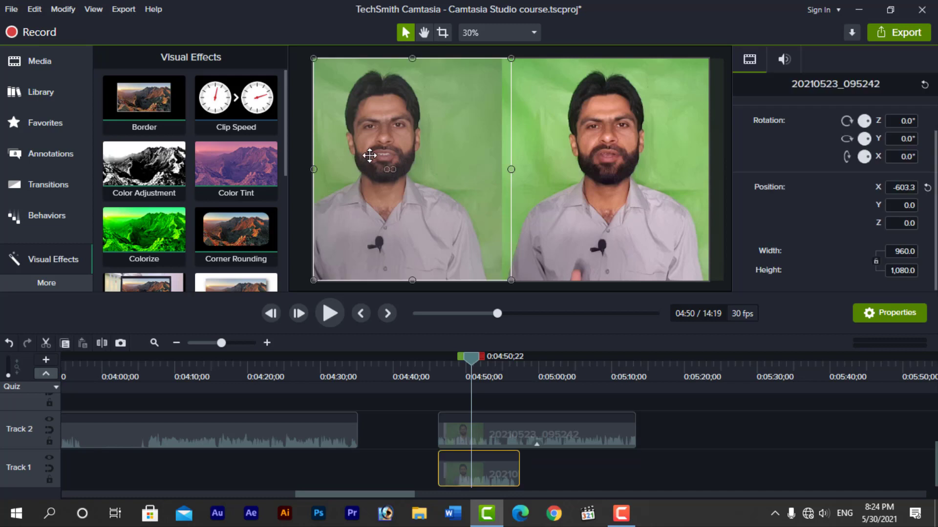
click(595, 150)
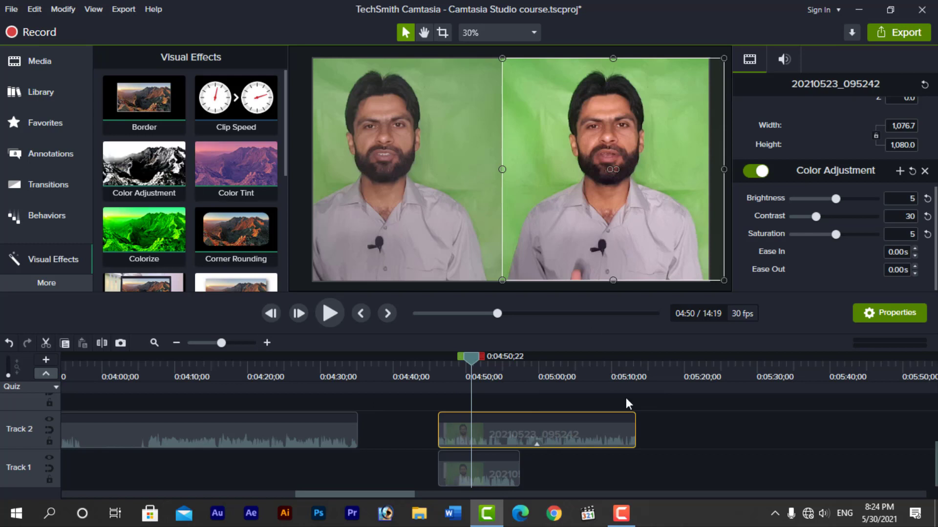
click(676, 423)
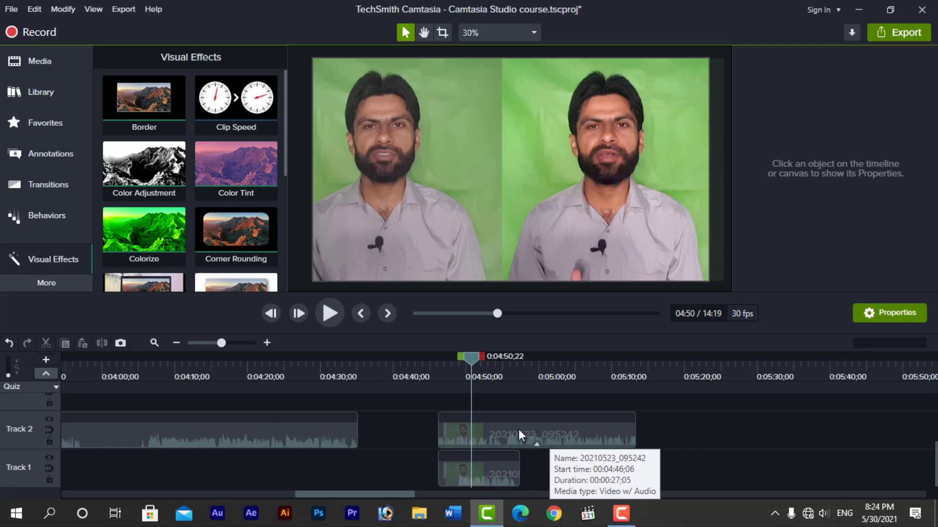
Step: Delete the color-adjusted clip on Track 2 and the unadjusted comparison clip on Track 1
click(552, 439)
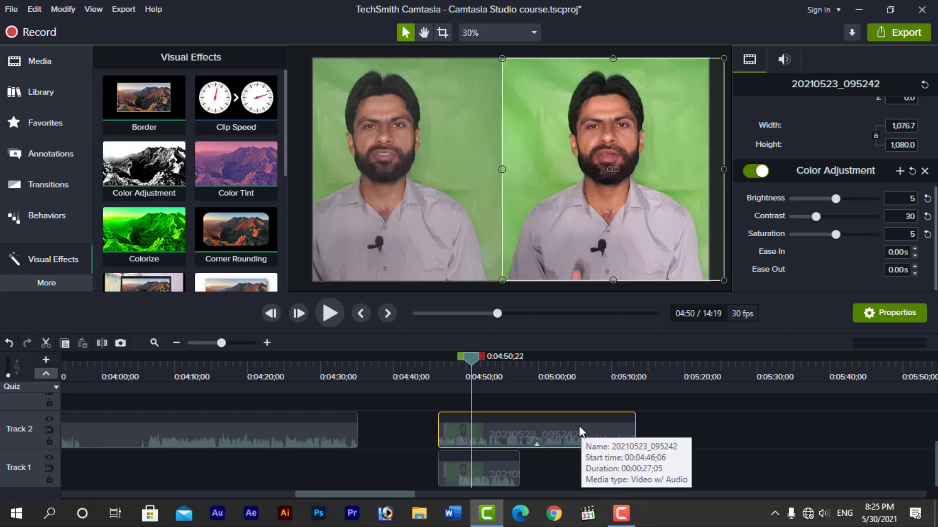
key(Delete)
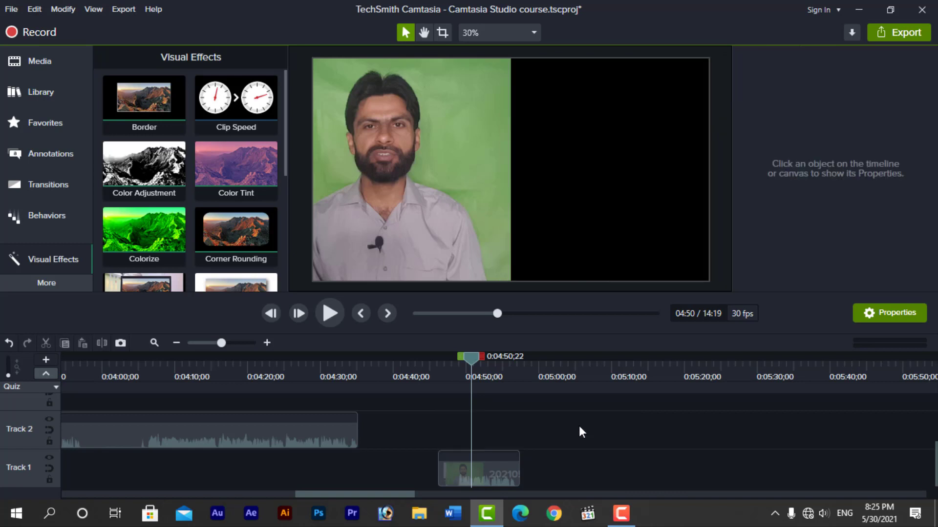
click(493, 456)
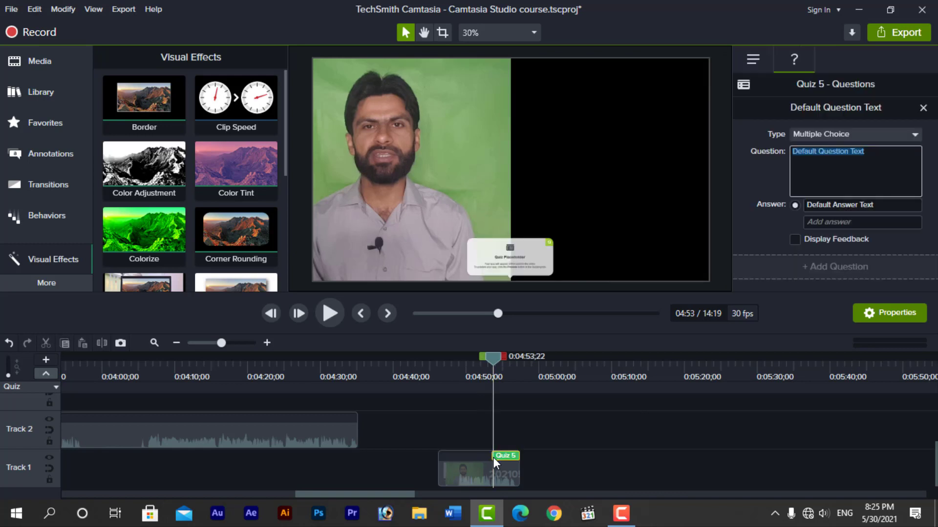
key(ctrl+z)
click(494, 474)
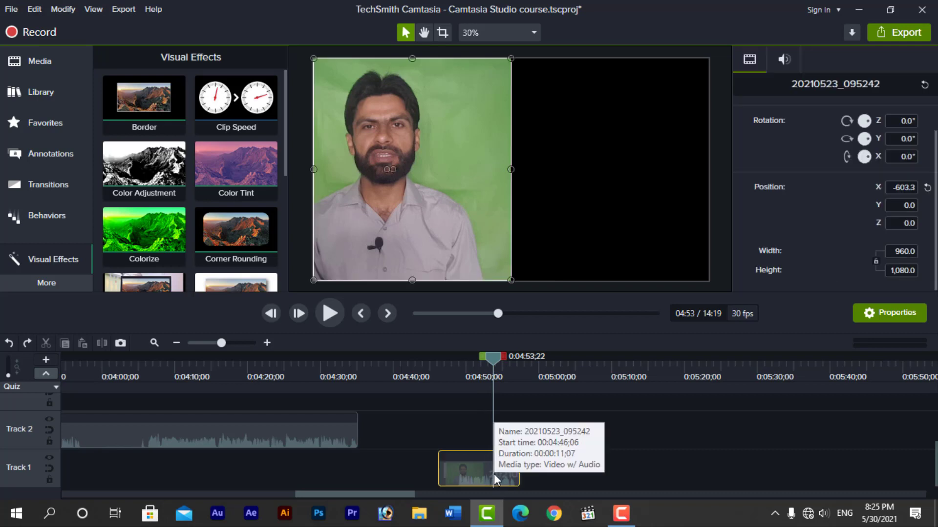
key(Delete)
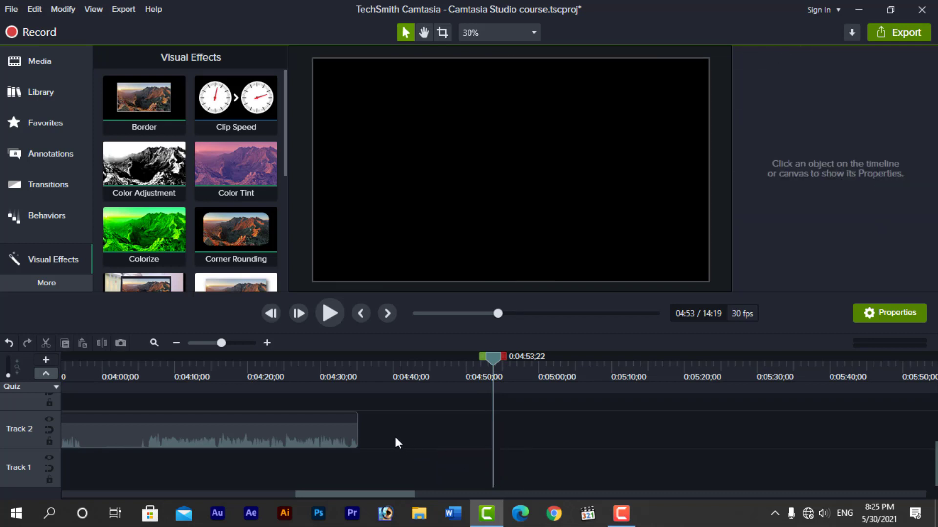
Step: Shift the remaining Track 2 clip later to end at about 0:04:56 and place the playhead at 0:04:39;24
drag(491, 355, 370, 374)
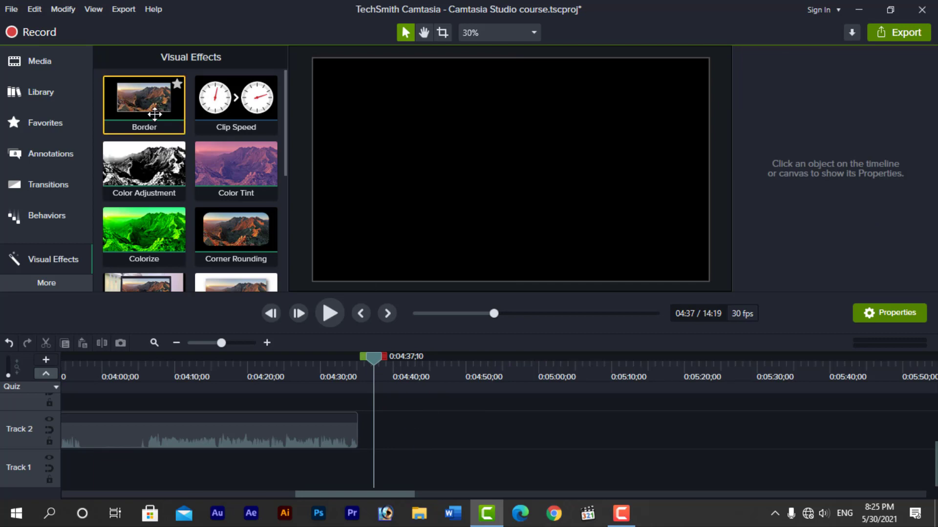
drag(303, 443, 459, 441)
mouse_move(379, 366)
mouse_down()
mouse_move(321, 365)
mouse_move(389, 381)
mouse_move(391, 360)
mouse_move(428, 362)
mouse_move(392, 364)
mouse_up()
click(537, 434)
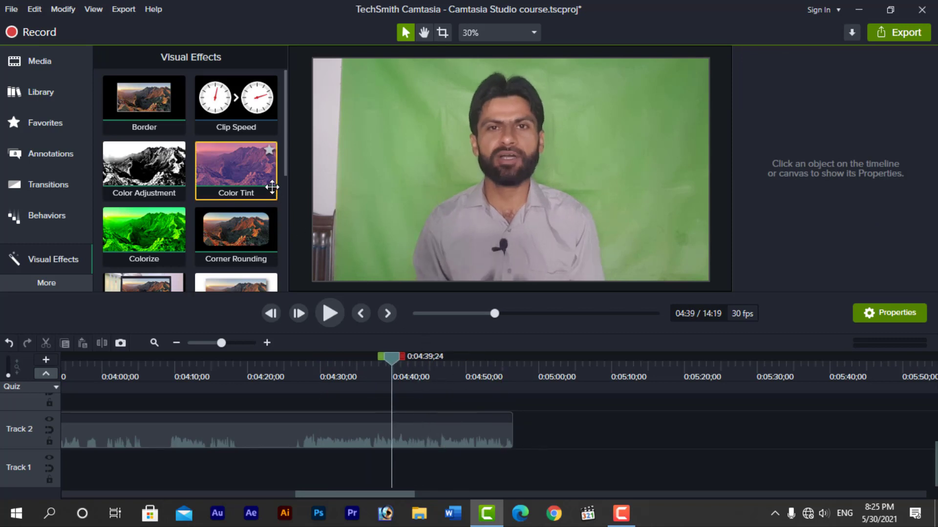
Step: Apply the Colorize effect to the Track 2 clip and set its color to the near-white #EFF3EF
drag(283, 143, 284, 152)
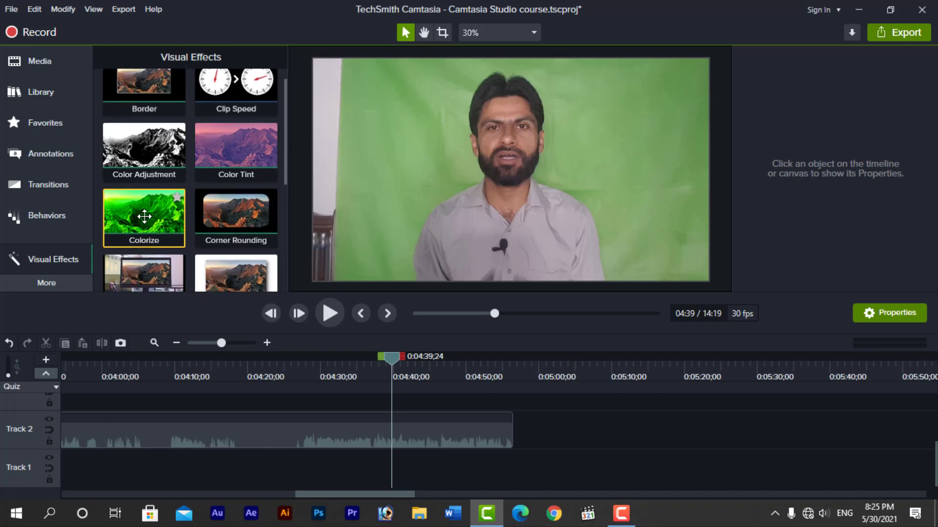
drag(144, 215, 407, 421)
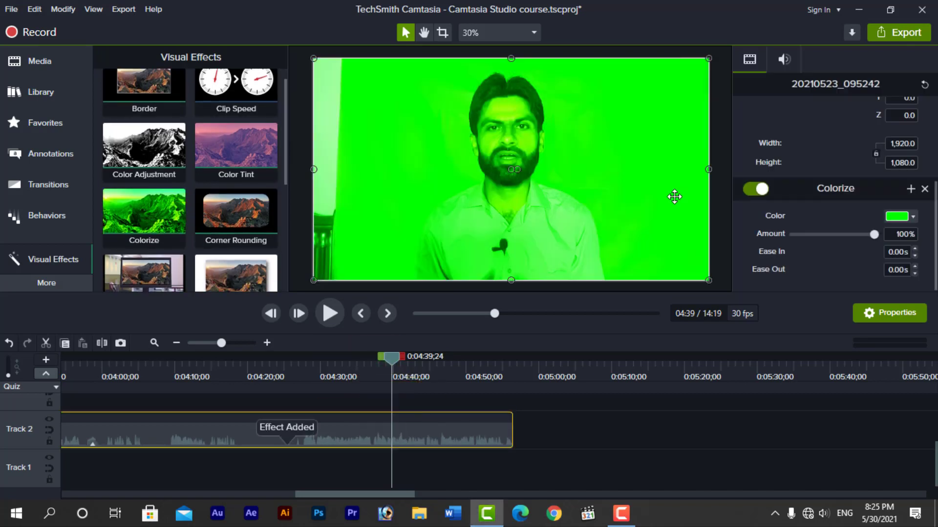
click(909, 217)
click(811, 297)
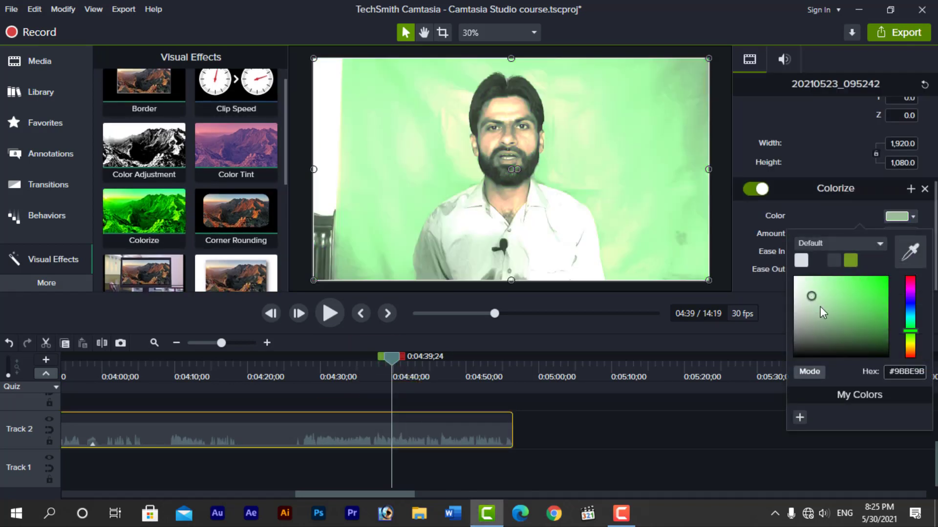
click(853, 325)
click(796, 281)
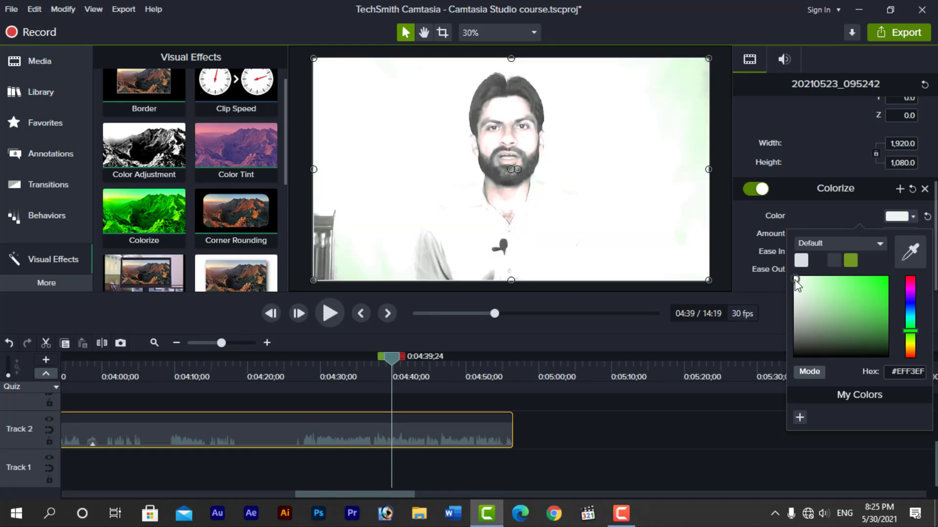
click(724, 420)
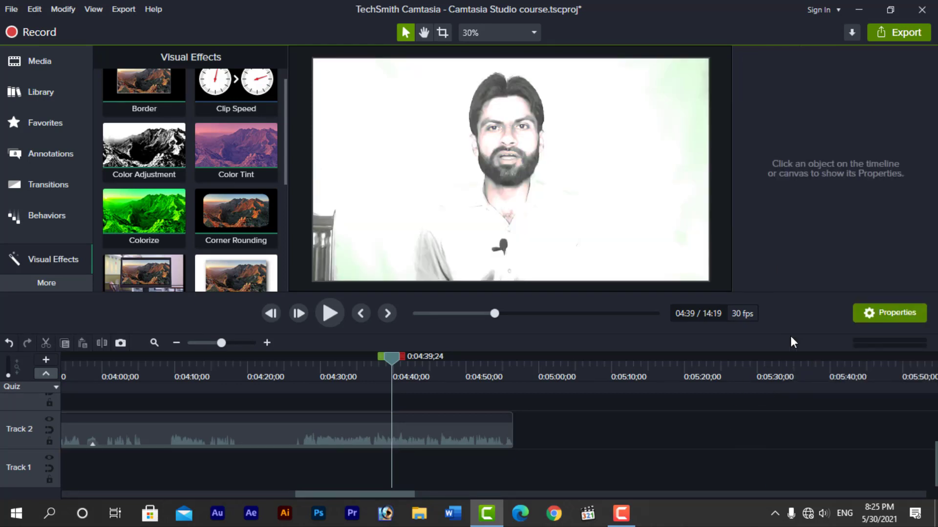
Step: Reopen the Track 2 clip's properties and set the Colorize amount to 24%
click(880, 312)
click(468, 432)
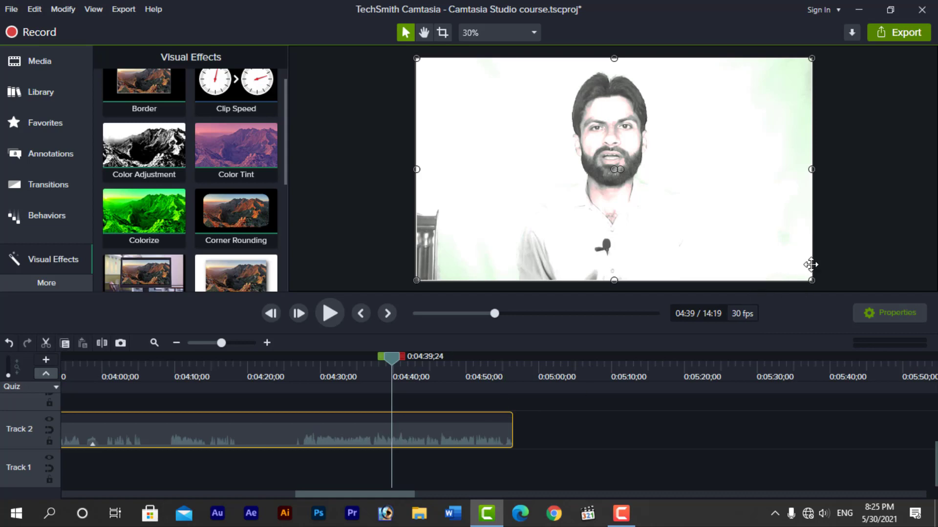
click(893, 316)
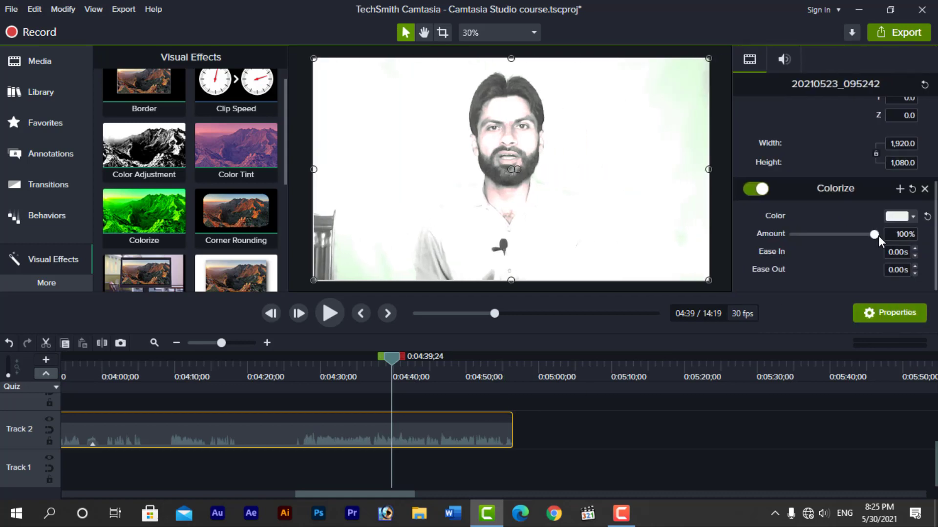
drag(874, 236, 813, 255)
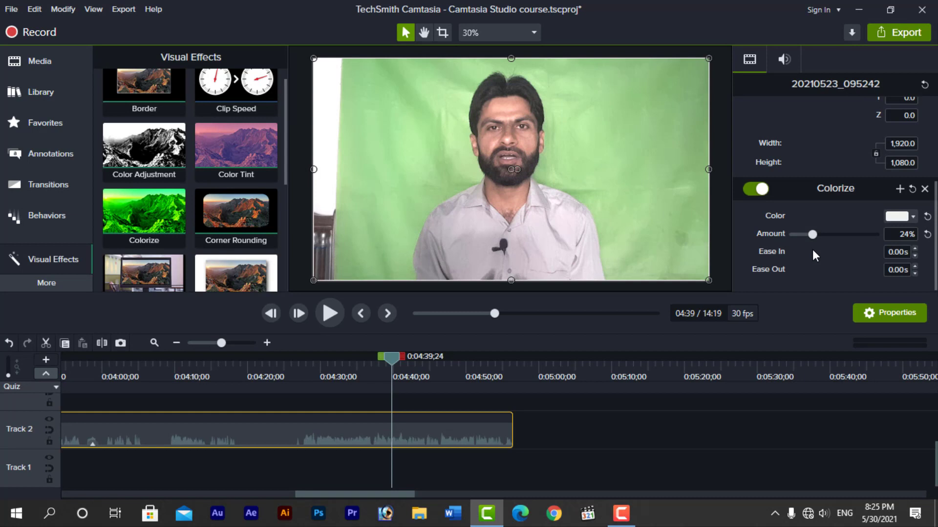
Step: Undo the Colorize amount, its color change and the effect itself on the Track 2 clip
key(ctrl+z)
key(ctrl+z)
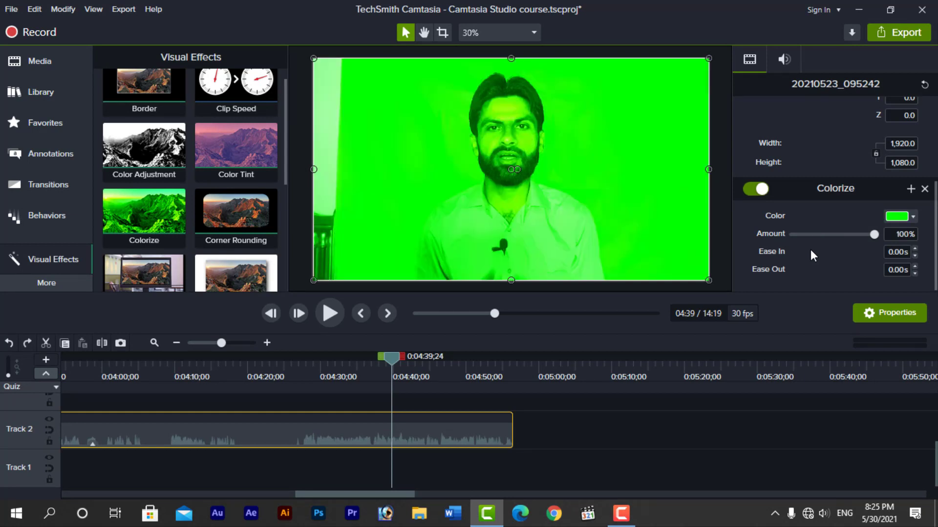
key(ctrl+z)
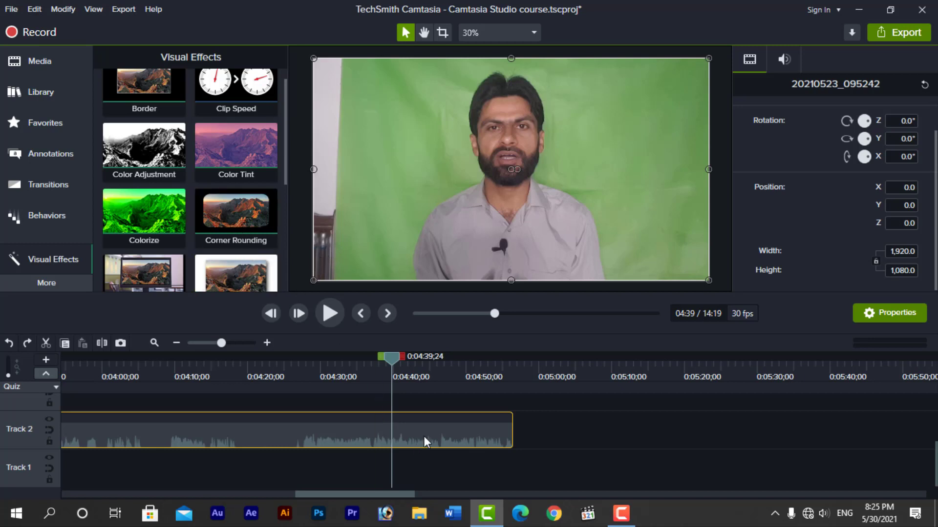
Step: Split the Track 2 clip at 0:04:39;24, move its second part to start at about 0:04:56, and preview it at 0:05:02;07
drag(426, 431, 543, 432)
click(555, 371)
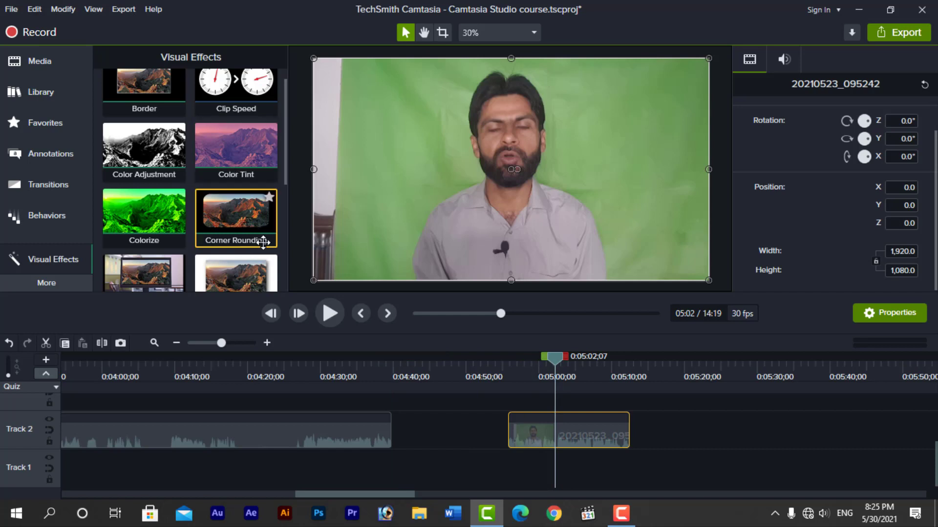
Step: Apply Color Tint to the separated clip with a dark gray light tone, green dark tone, intensity 20 and desaturate 15
drag(226, 149, 533, 429)
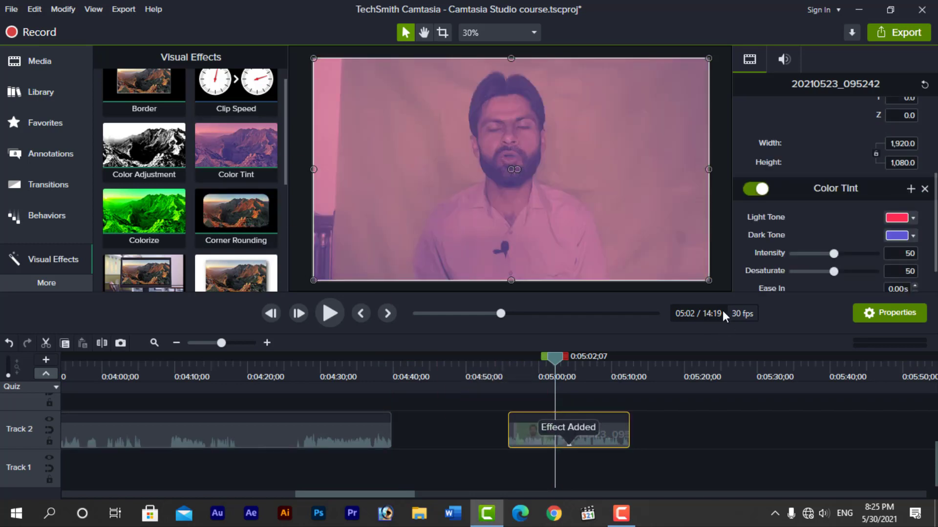
click(911, 219)
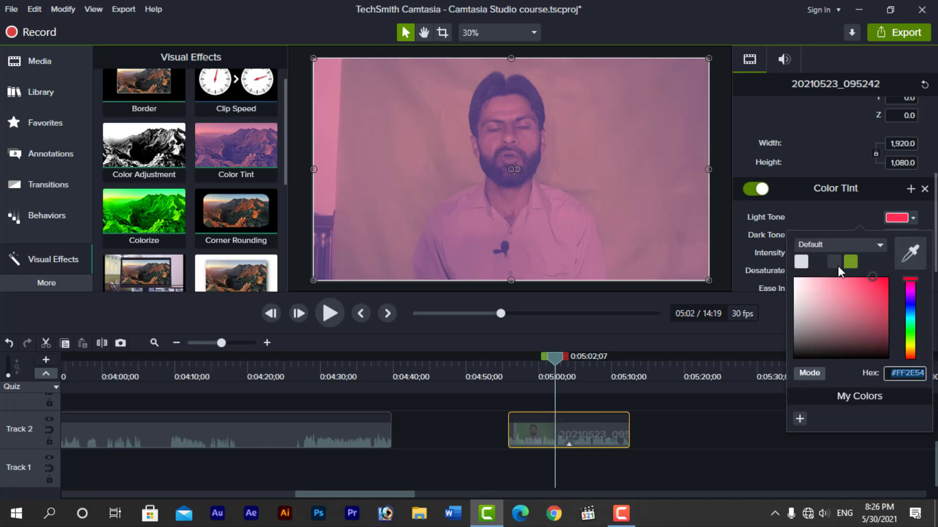
click(837, 266)
click(912, 236)
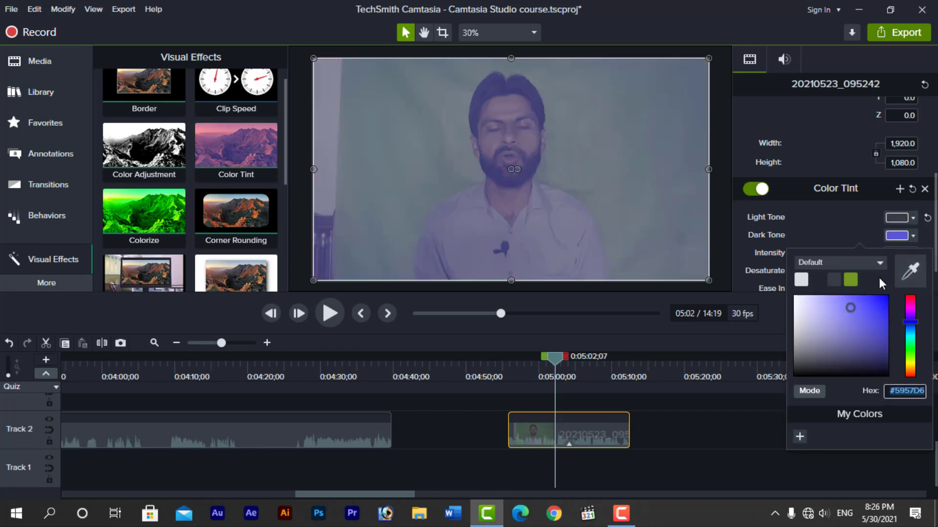
click(850, 279)
drag(832, 252, 806, 272)
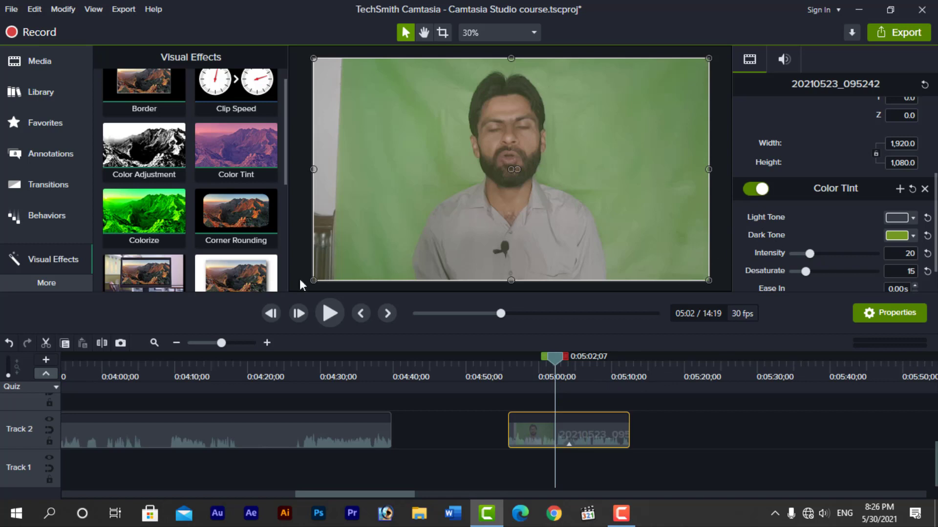
Step: Undo all the Color Tint settings and the effect itself on the separated clip
key(ctrl+z)
key(ctrl+z)
key(ctrl+z)
key(ctrl+z)
key(ctrl+z)
key(ctrl+z)
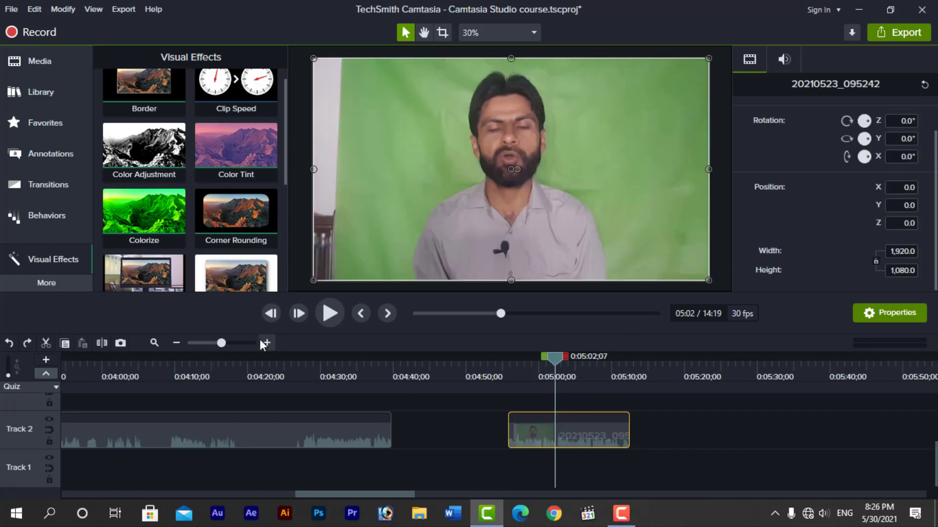
Step: Try the Corner Rounding effect and the Desktop Device Frame effect on the separated clip at 0:05:01;06, removing each again
drag(558, 365, 551, 362)
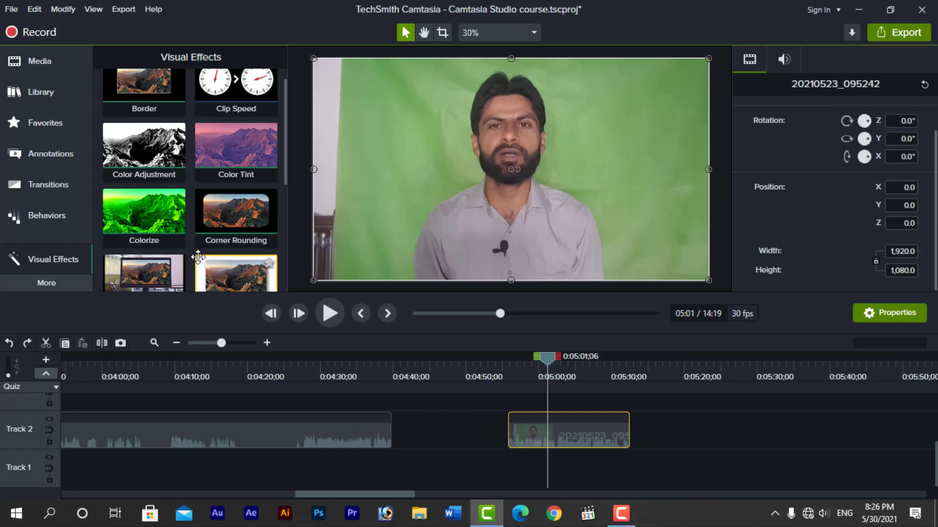
drag(242, 235, 597, 431)
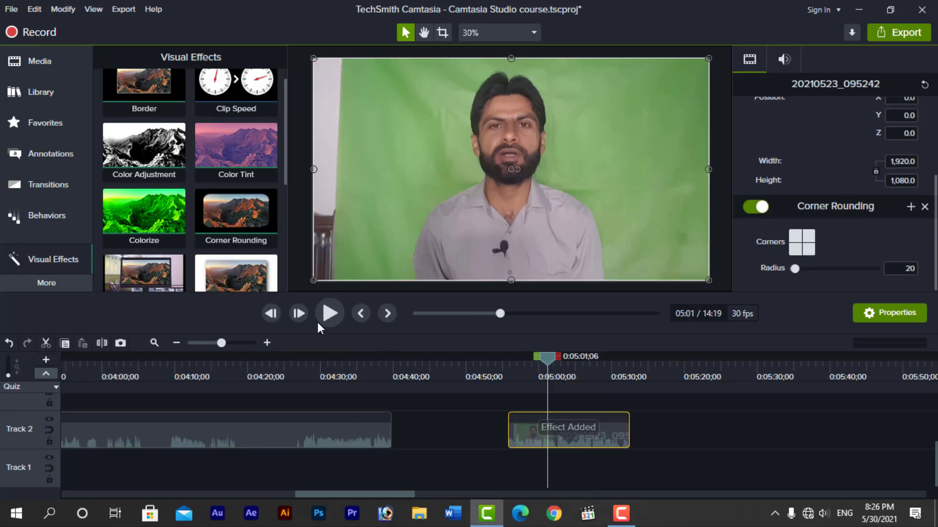
drag(283, 144, 280, 179)
drag(156, 210, 597, 425)
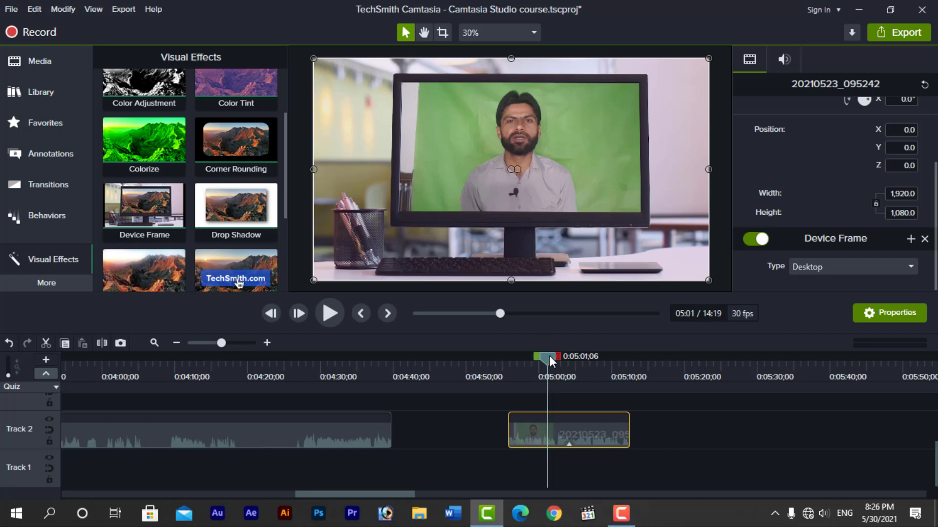
drag(548, 356, 605, 360)
key(ctrl+z)
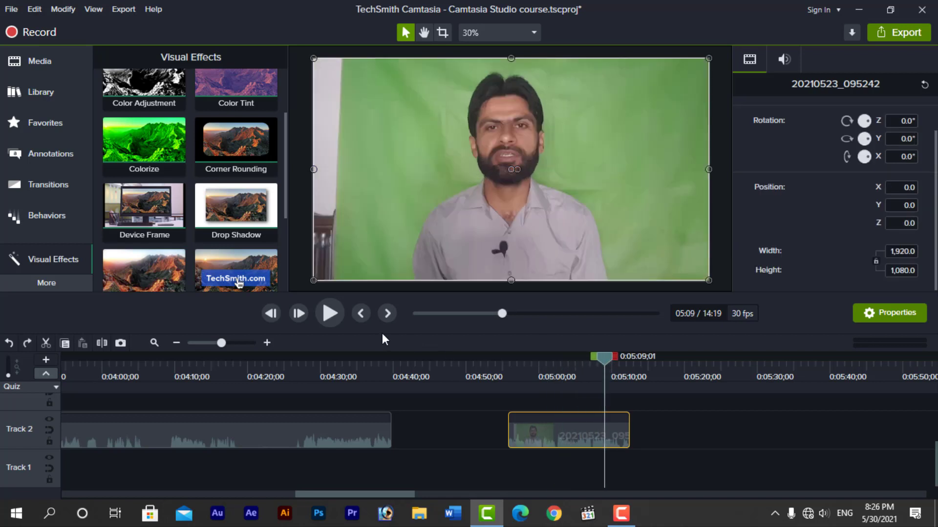
Step: Try the Drop Shadow and Glow effects on the separated clip, undoing each one
drag(244, 229, 563, 424)
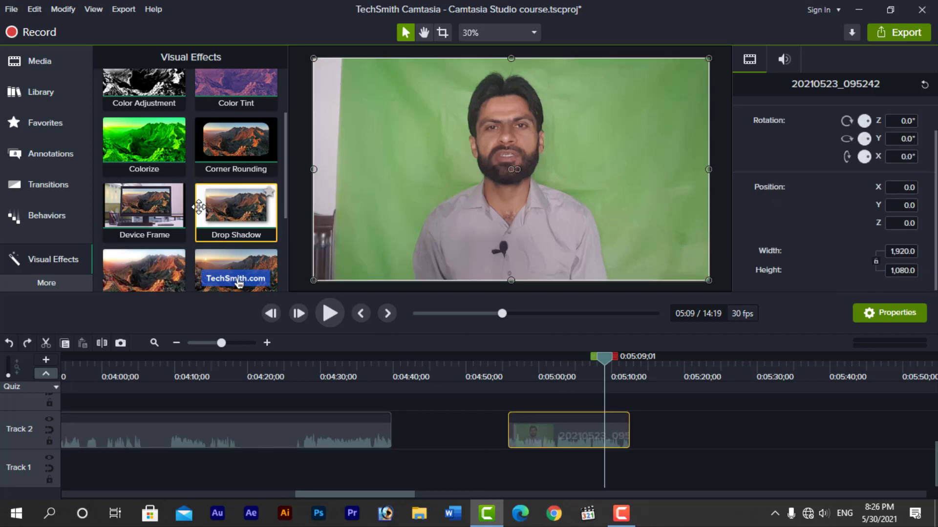
scroll(177, 258, down, 1)
drag(144, 210, 561, 441)
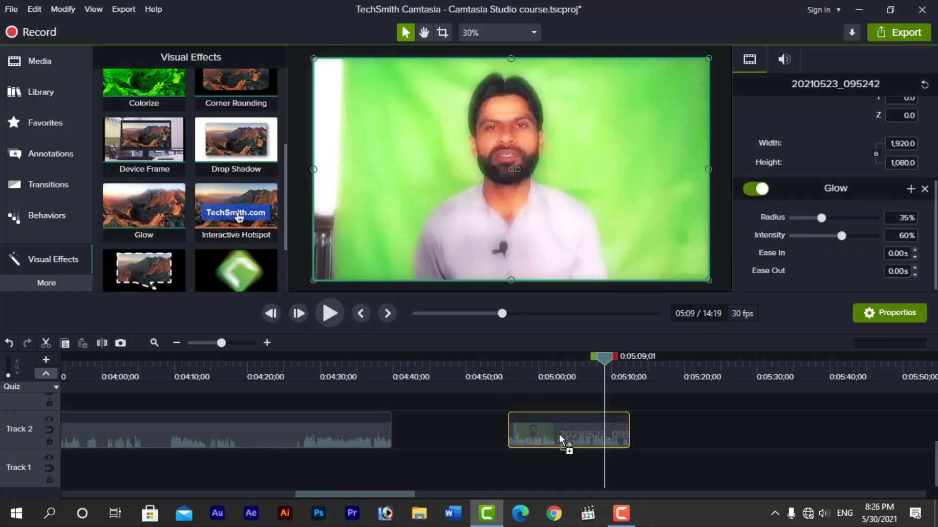
key(ctrl+z)
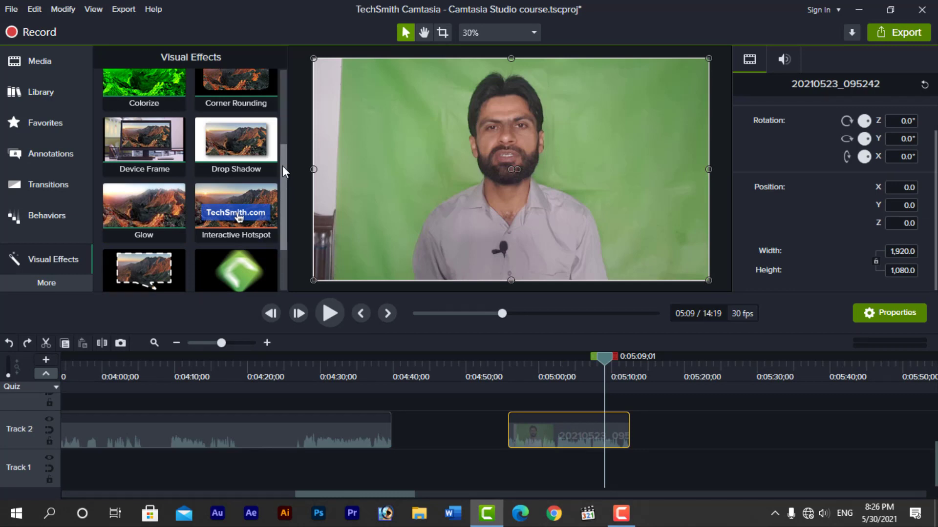
Step: Move the separated clip earlier to start at about 0:04:50 and apply the Remove a Color effect to it
drag(283, 166, 277, 225)
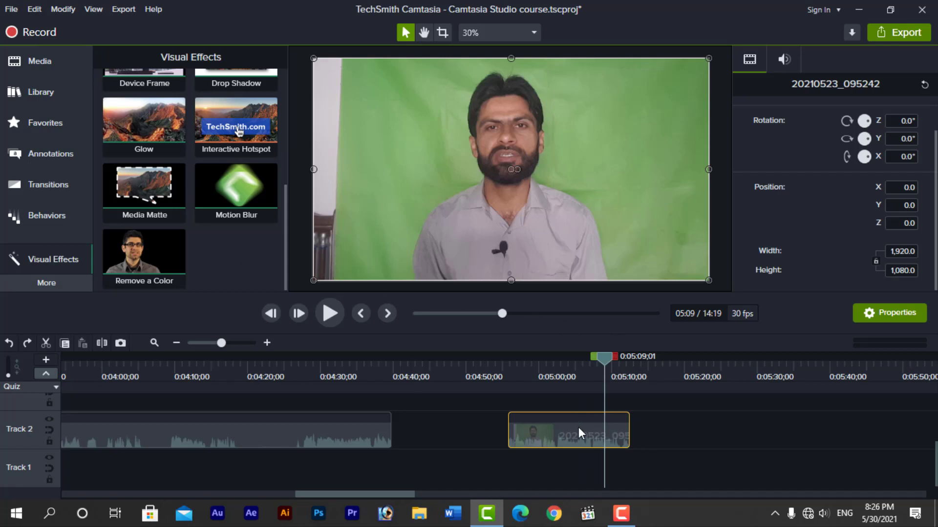
drag(578, 427, 536, 431)
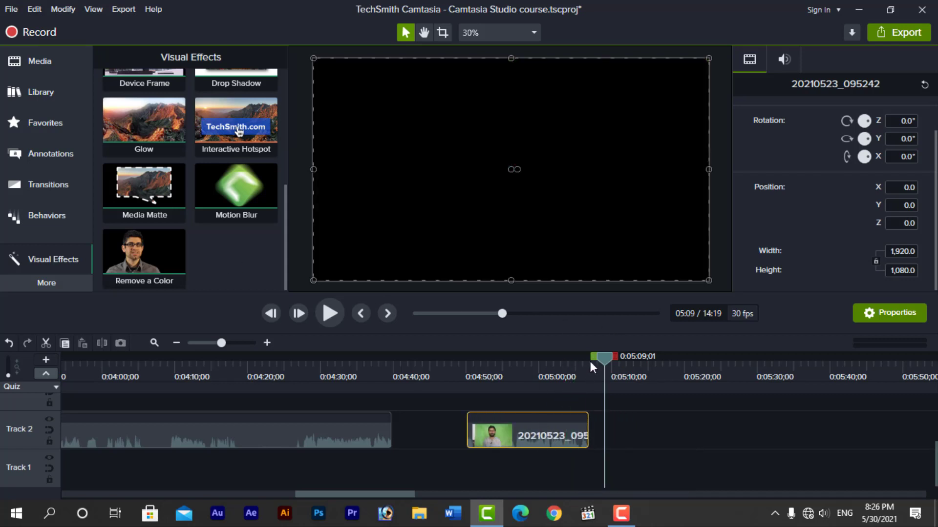
drag(590, 362, 523, 371)
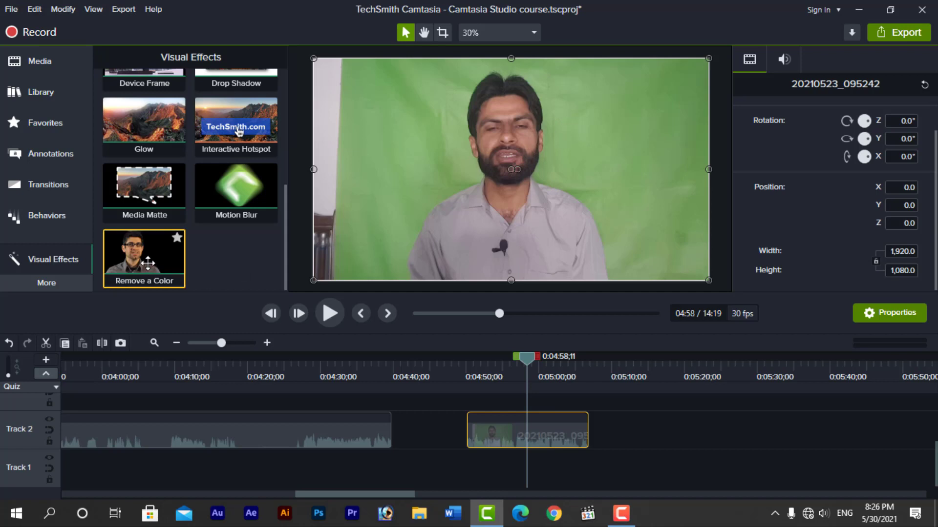
drag(148, 263, 568, 432)
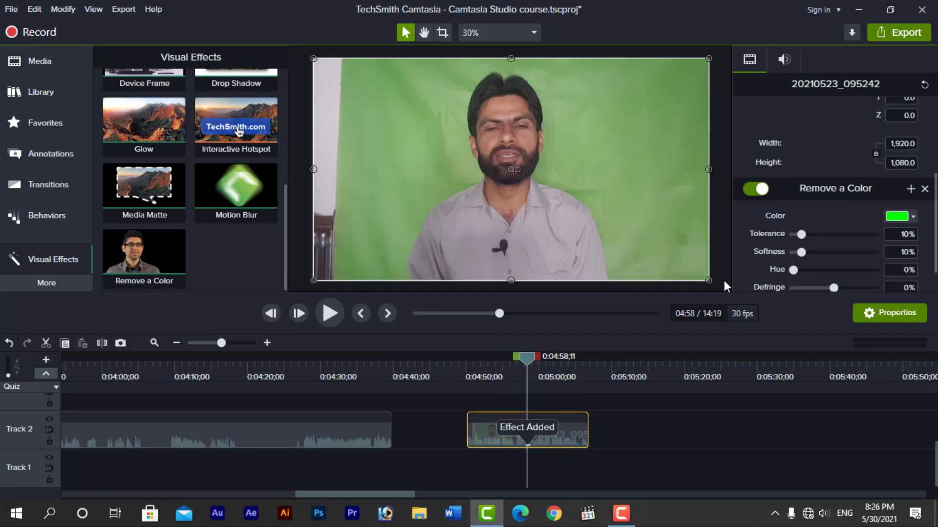
drag(933, 223, 936, 252)
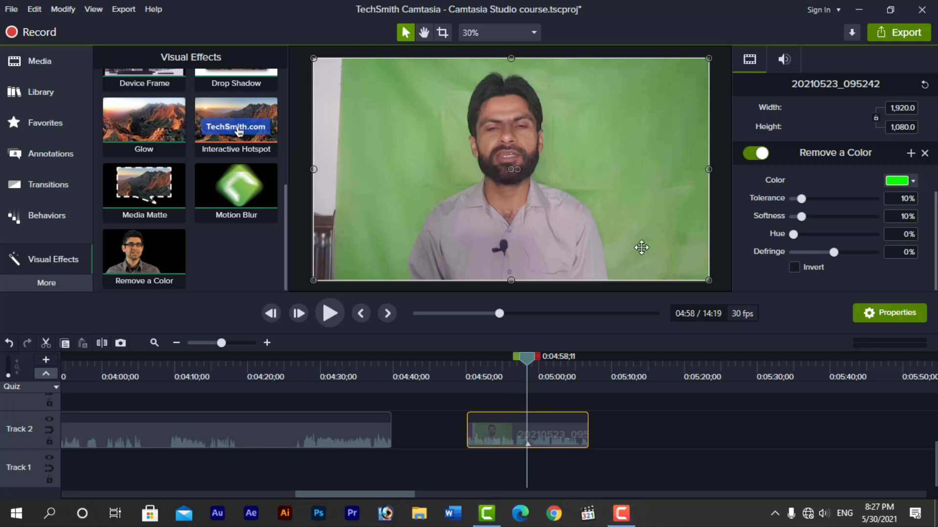
Step: Sample the green background from the video as the color to remove, and try Invert on and off
click(901, 181)
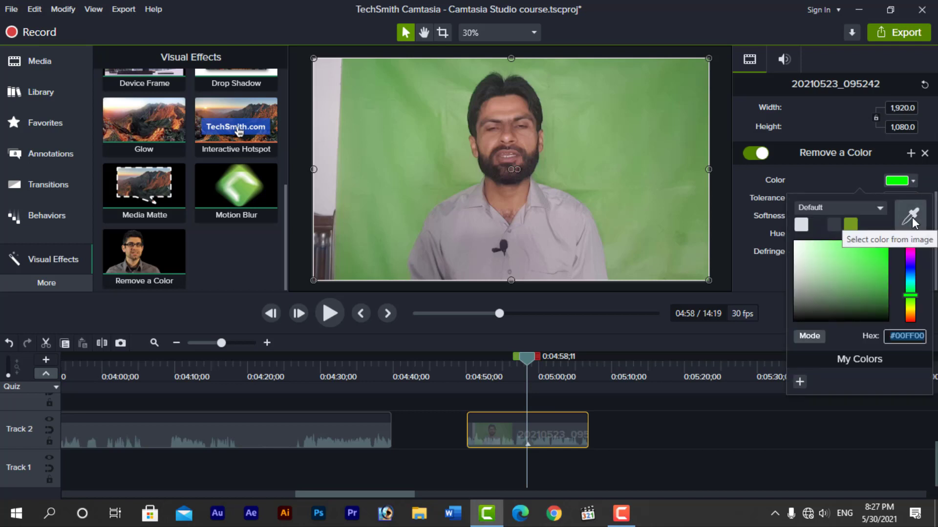
click(913, 216)
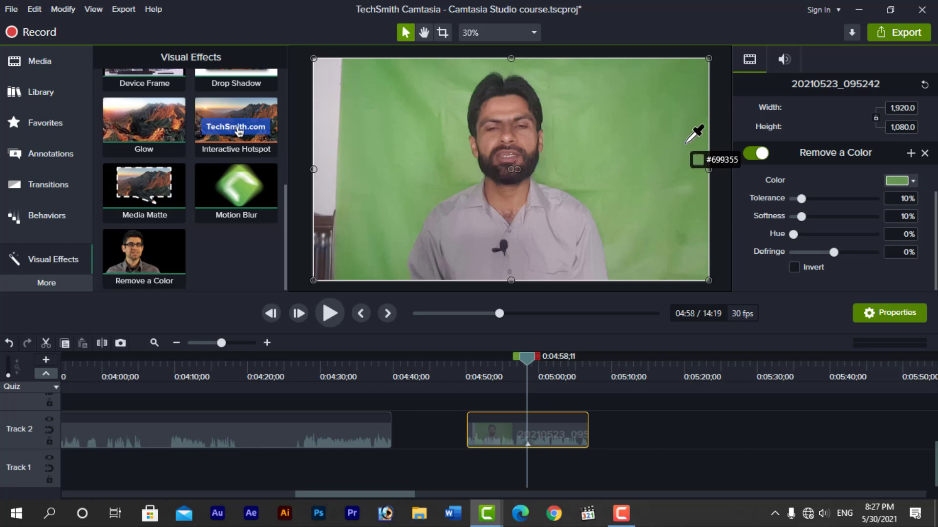
click(695, 70)
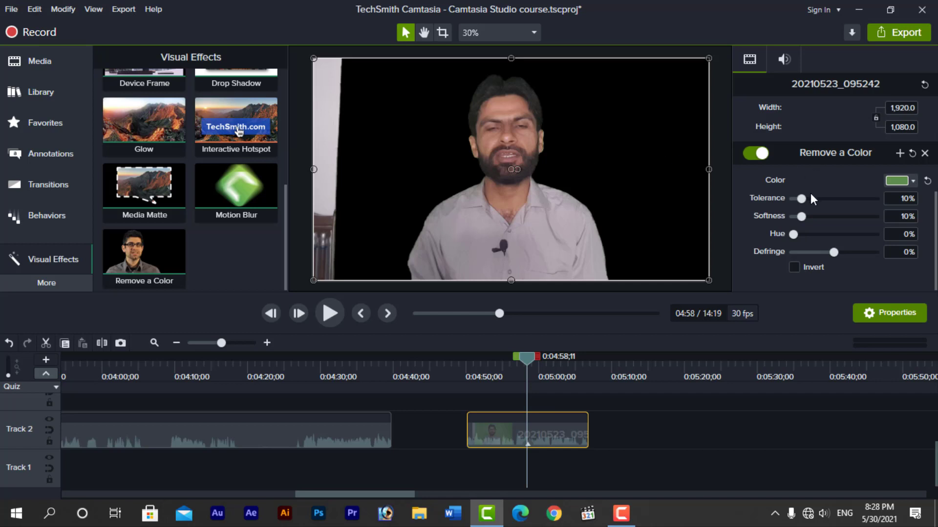
click(794, 267)
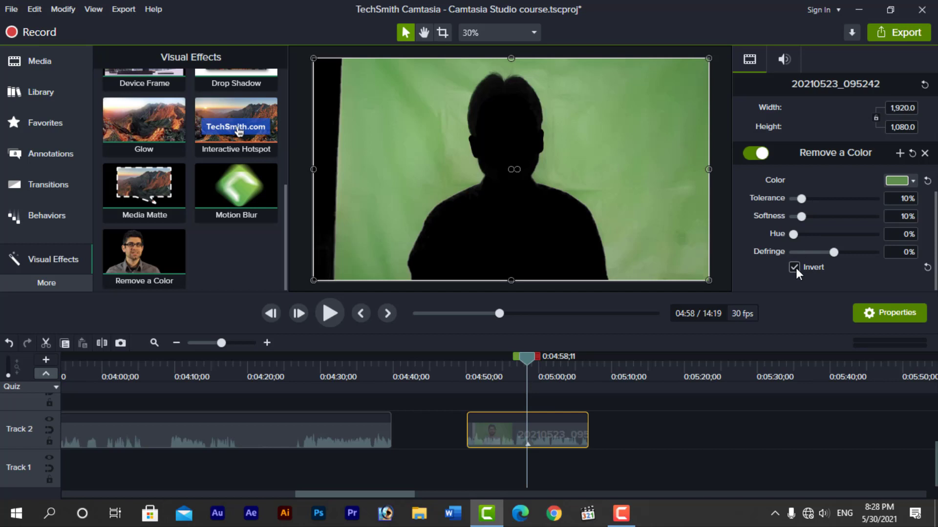
click(795, 267)
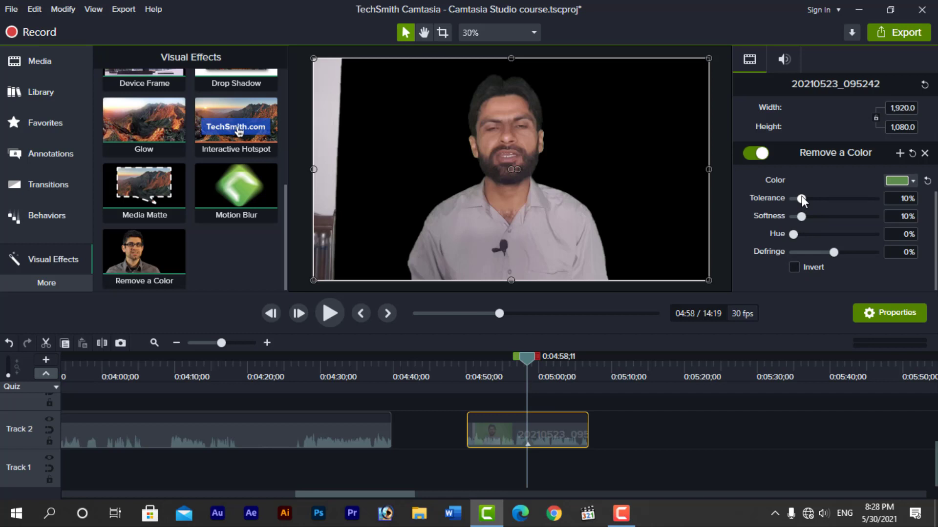
Step: Try Remove a Color settings of Tolerance 11%, Softness 12%, Hue 13% and Defringe -36% on the clip
click(489, 34)
click(491, 90)
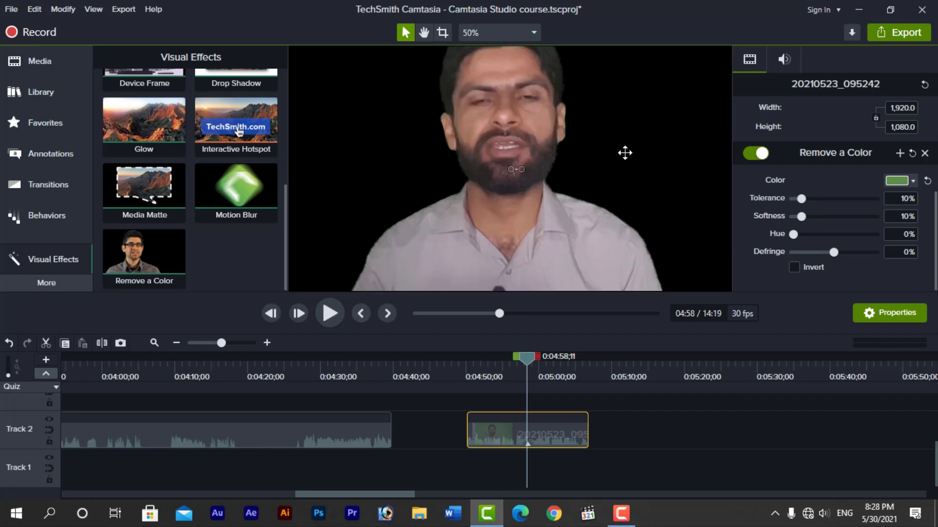
click(424, 32)
click(403, 32)
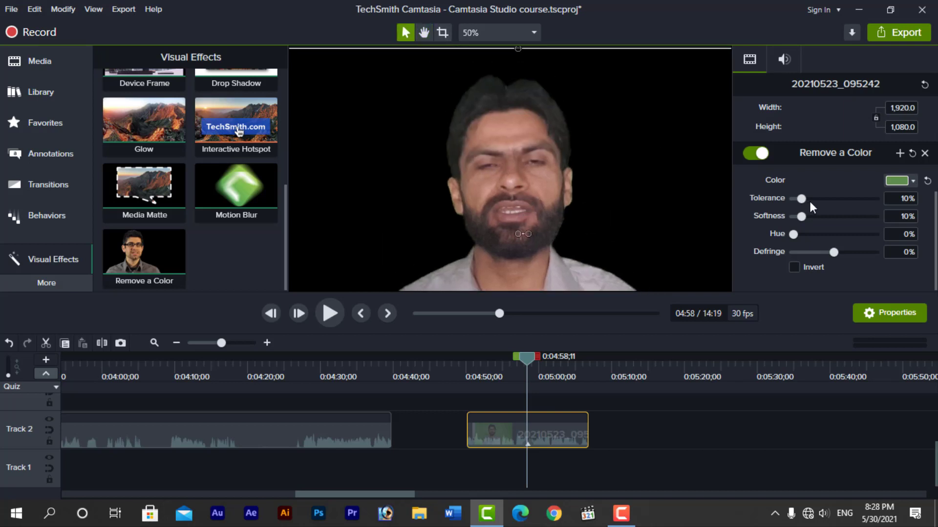
mouse_move(805, 197)
mouse_down()
mouse_move(814, 198)
mouse_move(801, 198)
mouse_up()
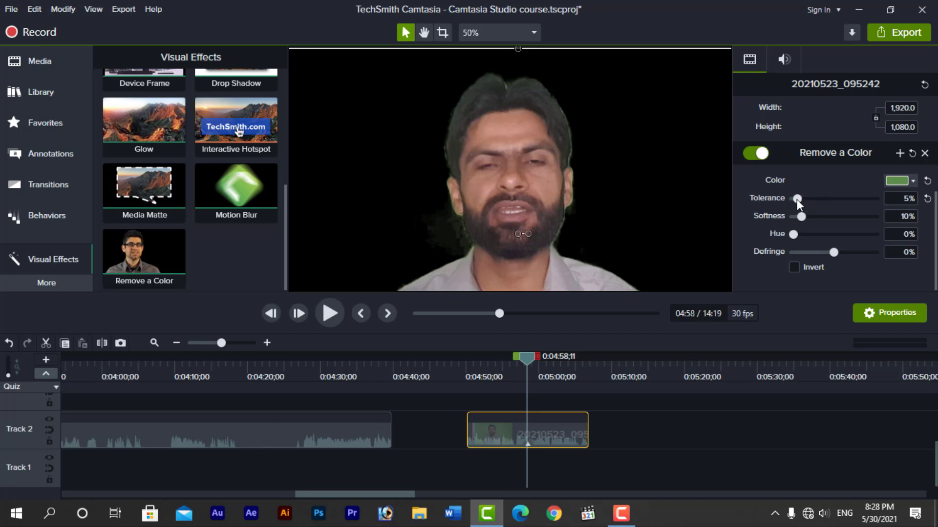
drag(795, 199, 818, 256)
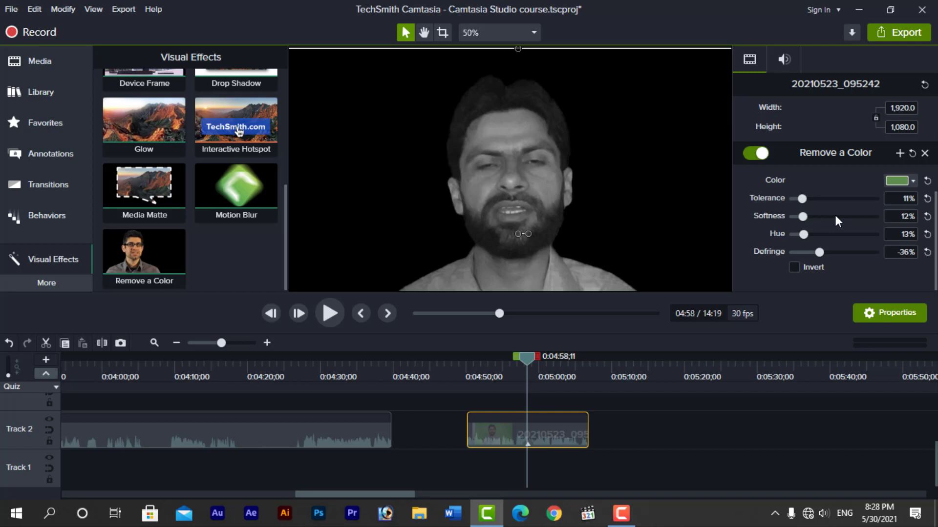
Step: Undo the Defringe, Hue and Softness changes and fit the whole frame in the canvas
key(ctrl+z)
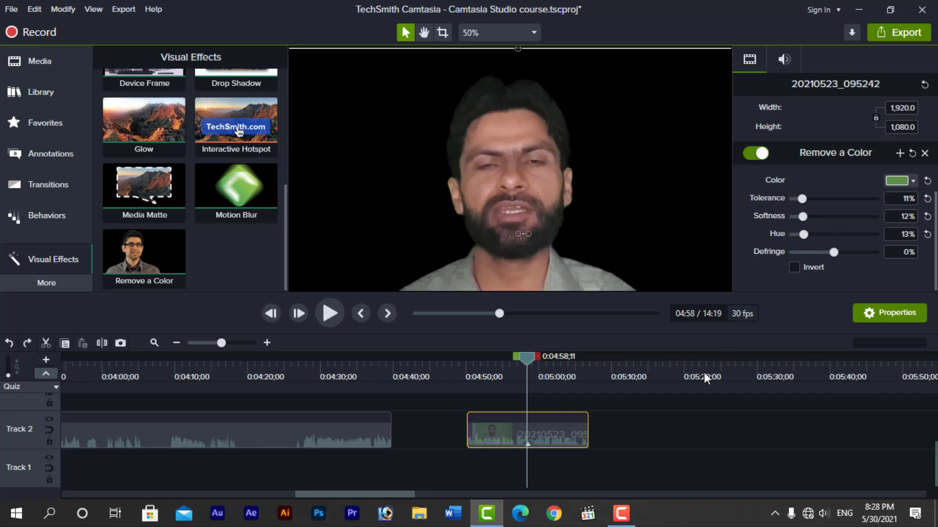
click(656, 433)
click(513, 32)
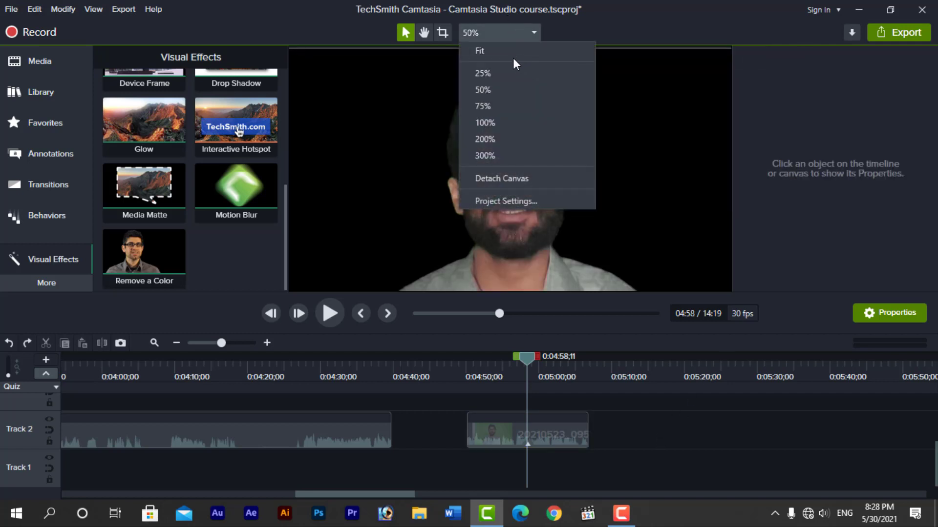
click(512, 54)
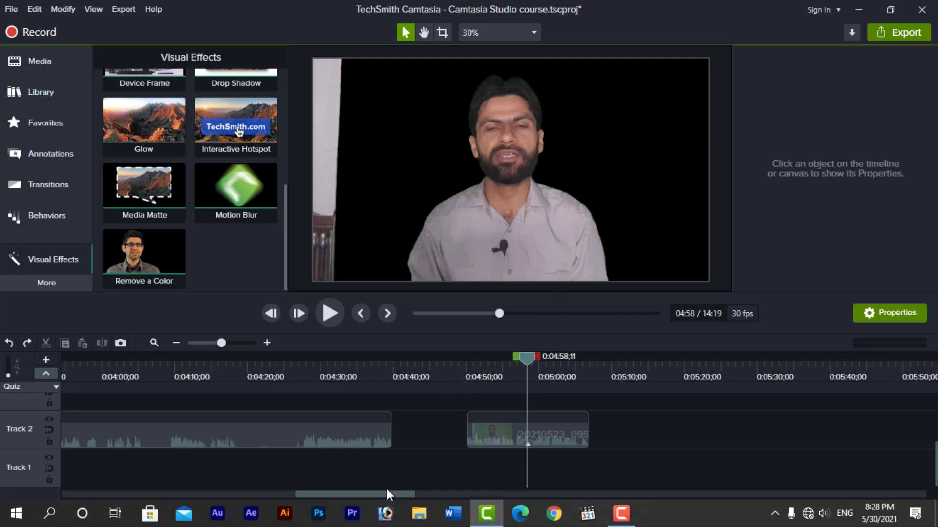
click(859, 10)
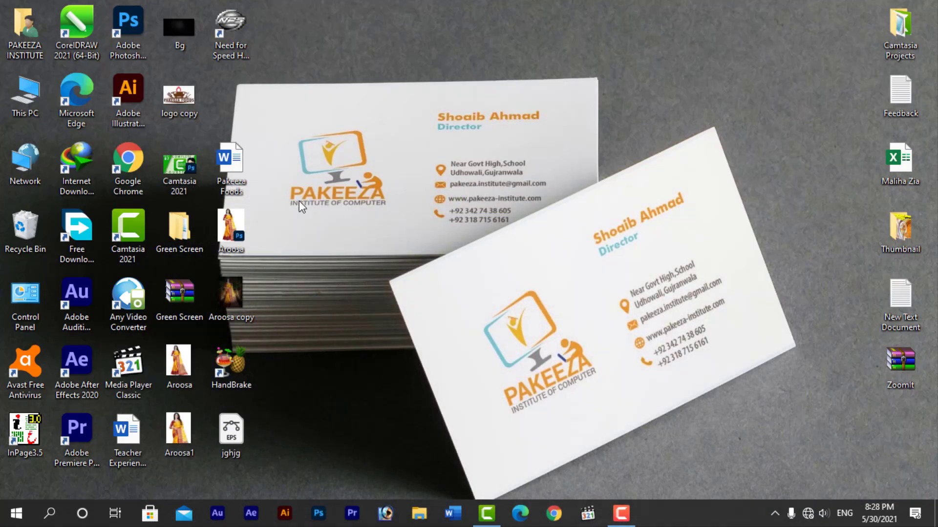
right_click(416, 69)
click(442, 109)
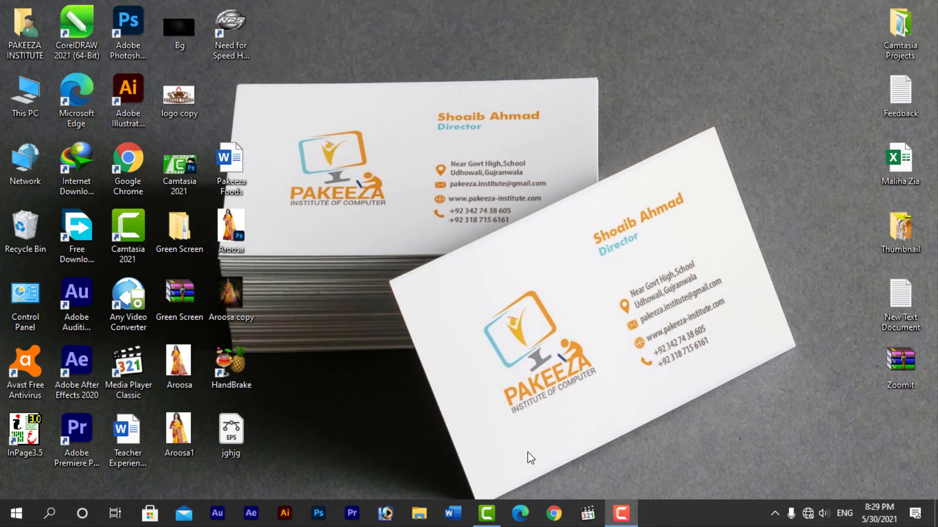
click(486, 513)
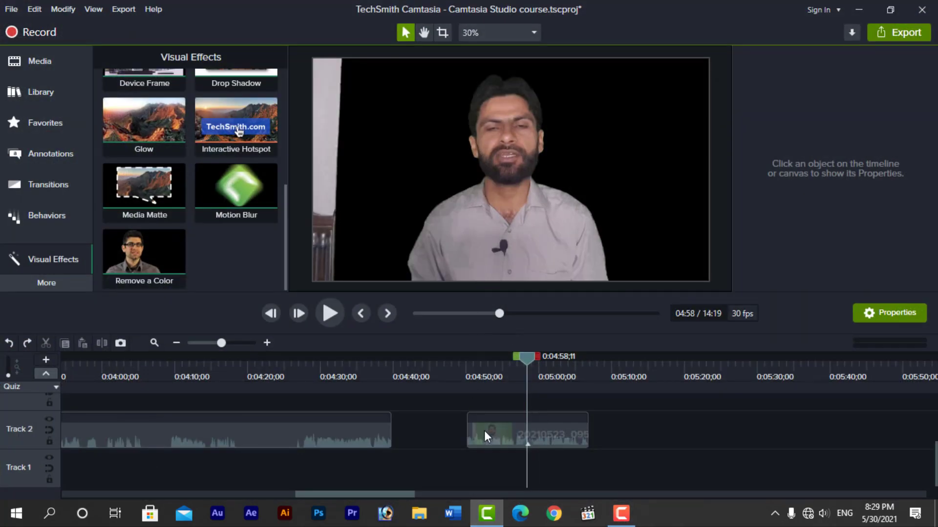
Step: Add the yellow speech callout on Track 1 beneath the clip, starting at 0:04:50;05, and enlarge it to about 1684 x 988
click(54, 153)
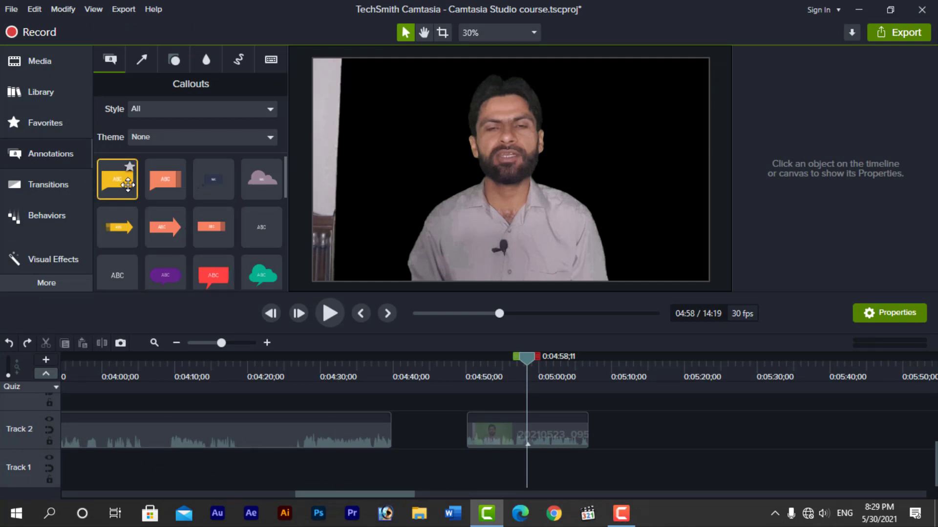
drag(128, 185, 608, 465)
drag(479, 467, 460, 467)
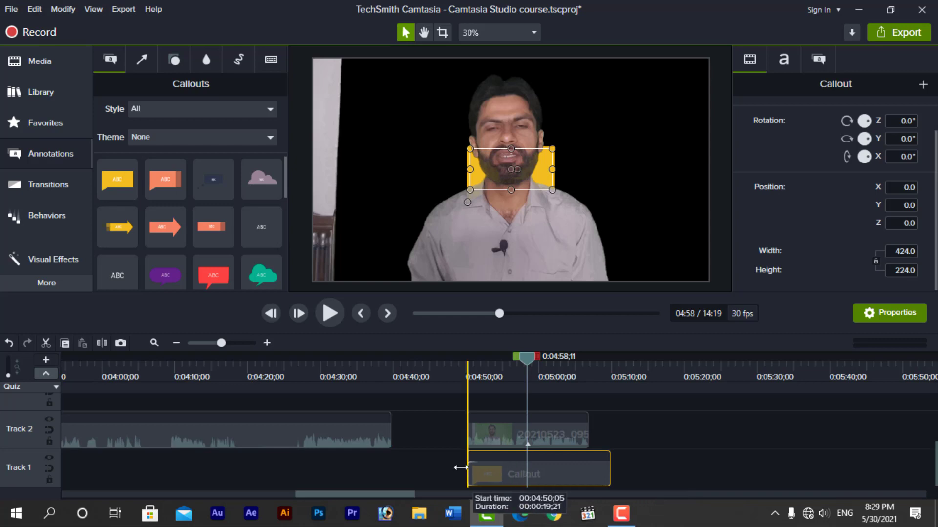
drag(469, 148, 331, 58)
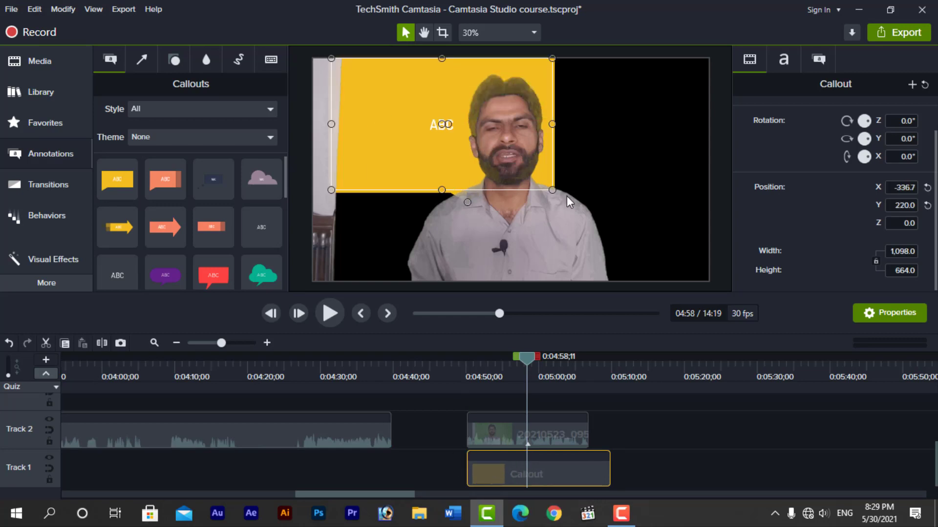
drag(552, 190, 686, 272)
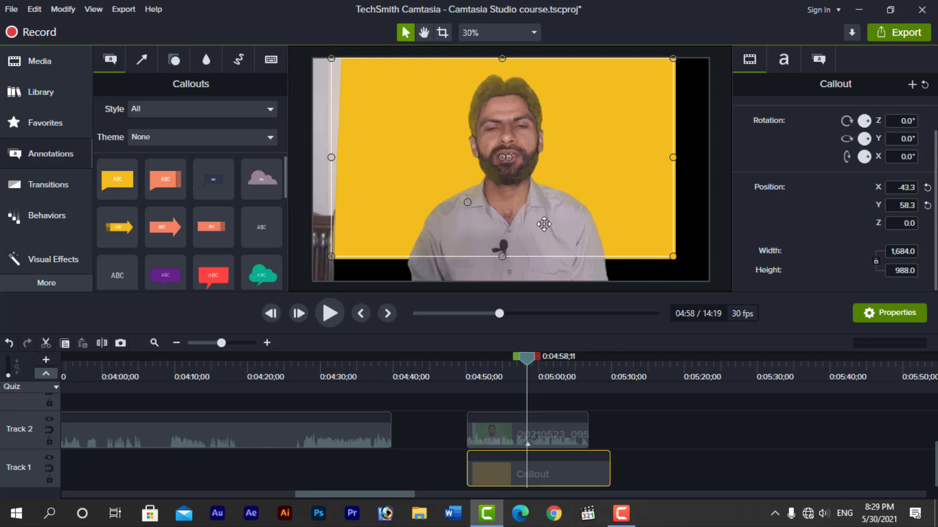
click(548, 435)
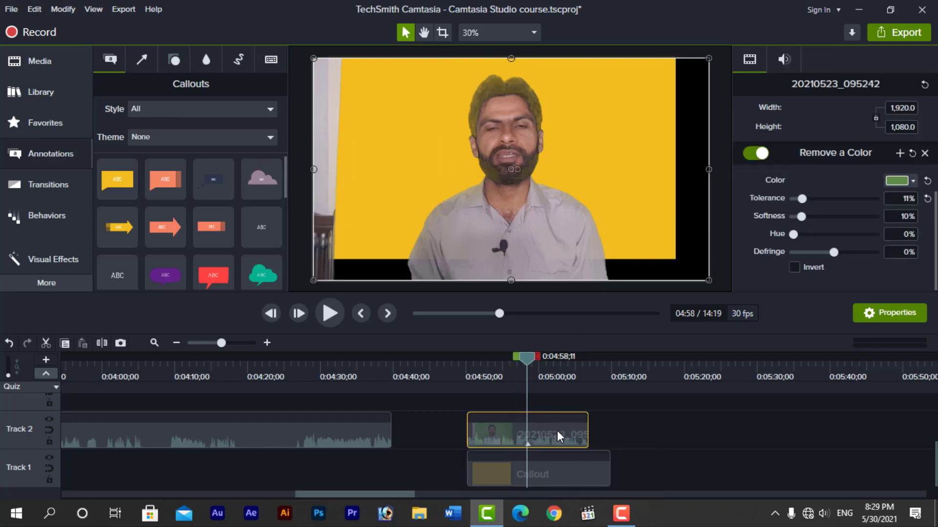
click(610, 433)
click(577, 461)
click(578, 471)
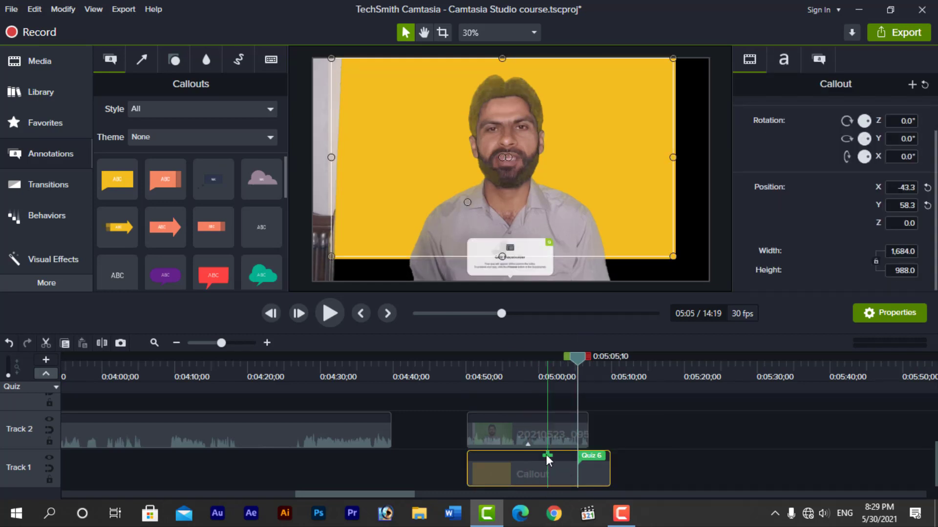
click(654, 433)
click(571, 442)
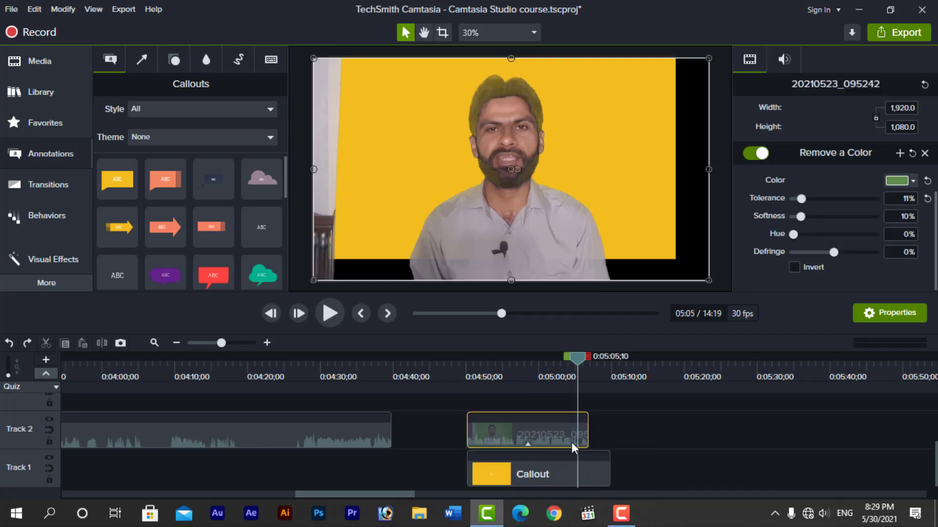
drag(642, 434, 554, 460)
click(731, 433)
Step: Replace the keyed clip with the end of the long Track 2 clip, split at 0:04:25;20 and moved to start at 0:04:52;02
click(567, 439)
key(Delete)
click(277, 373)
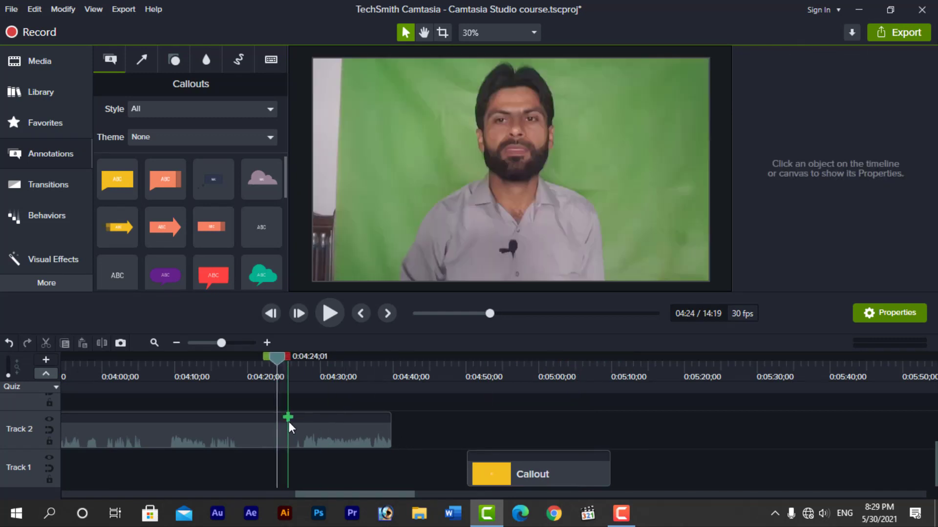
click(289, 421)
click(326, 434)
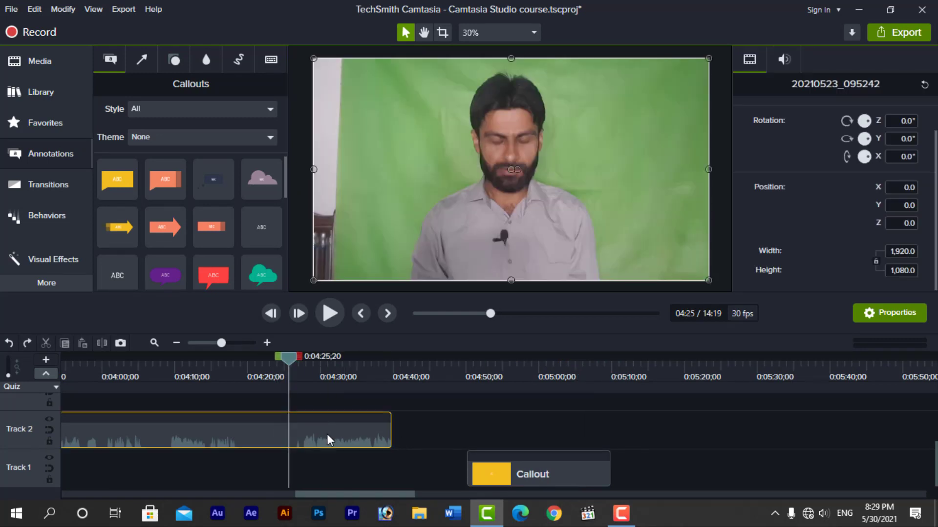
key(s)
drag(327, 435, 513, 438)
Step: Apply Remove a Color to the moved clip, sampling its green background, with Tolerance 0%, Softness 9% and Hue 2%
click(523, 373)
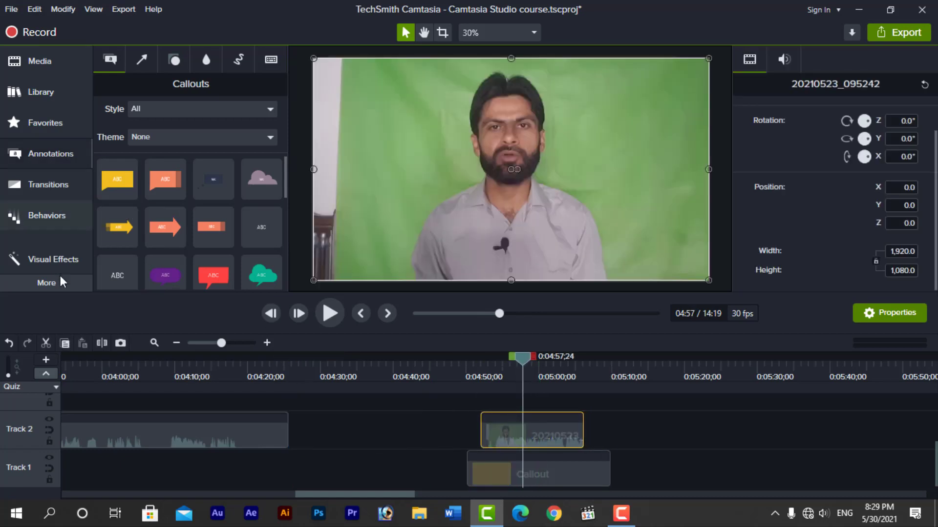
click(52, 259)
drag(150, 266, 530, 433)
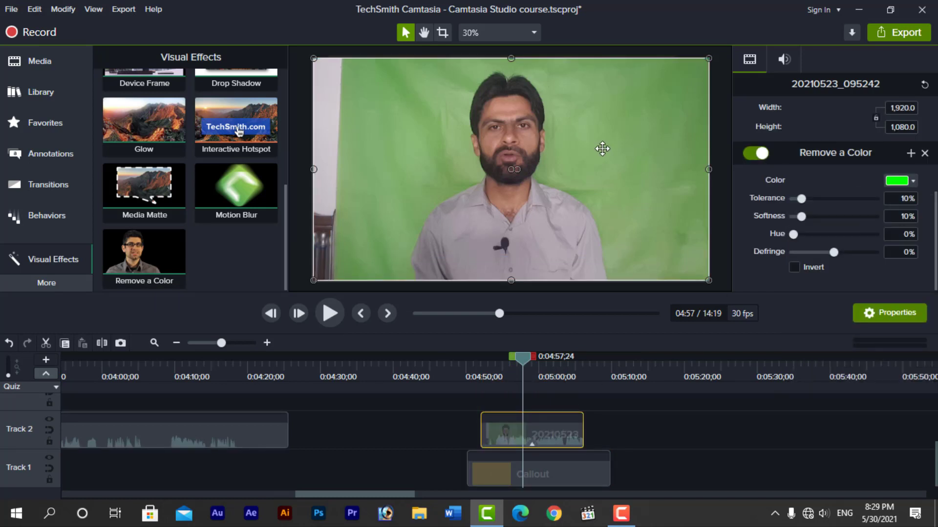
click(900, 181)
click(690, 215)
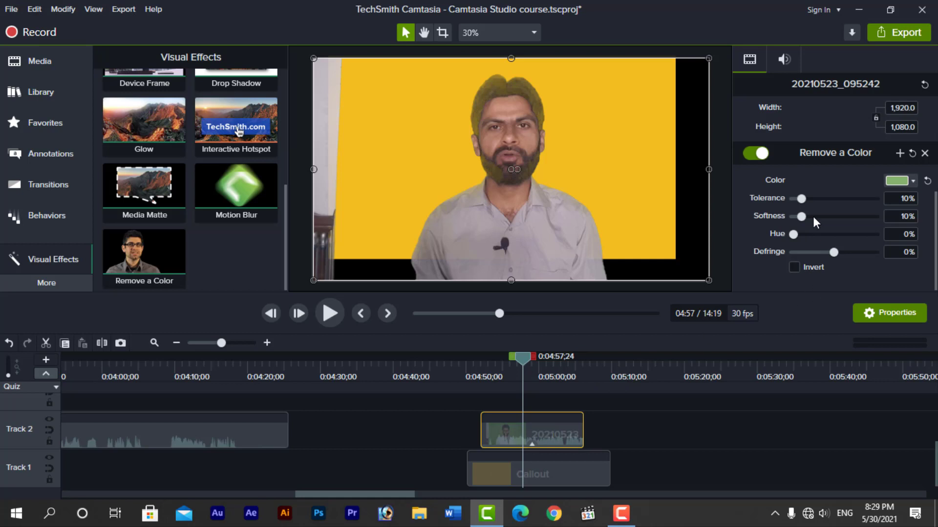
drag(804, 199, 780, 200)
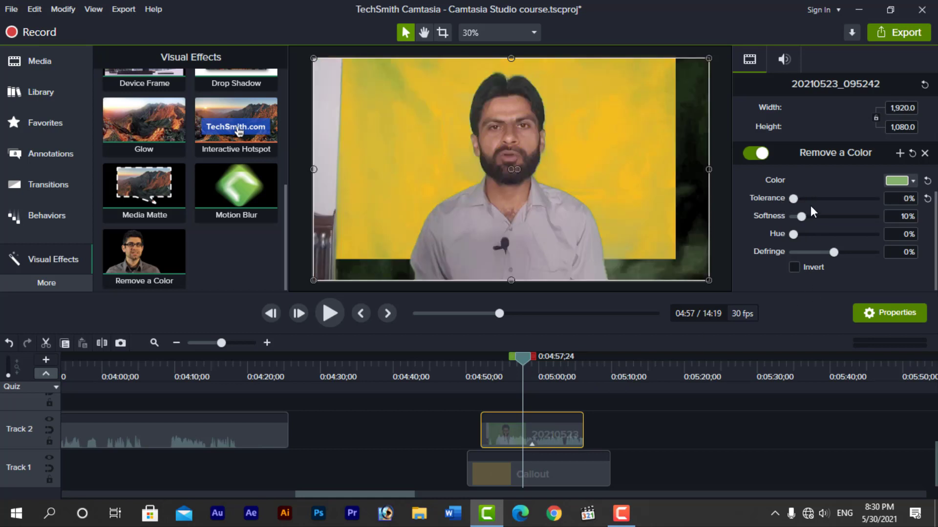
drag(800, 216, 800, 237)
Step: Enlarge the yellow callout to about 1944 x 1151 so that it covers the whole canvas behind the clip
click(581, 478)
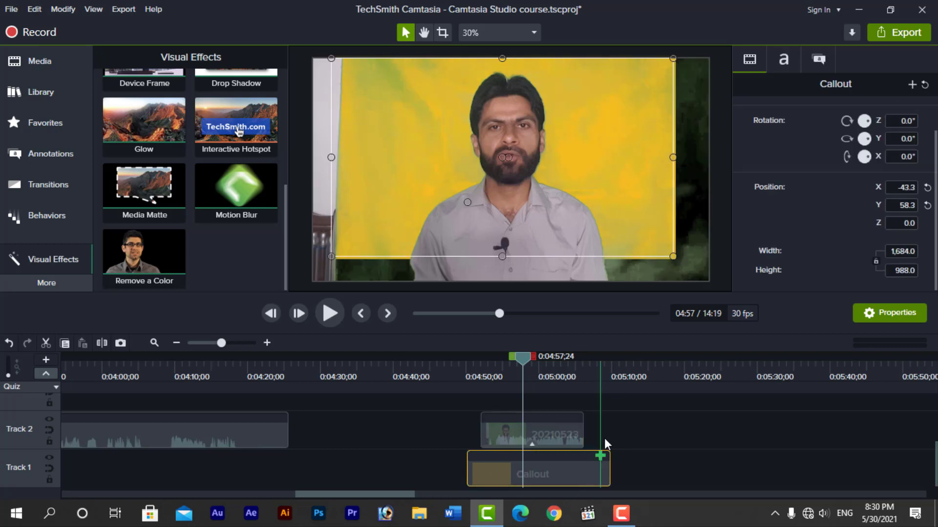
click(592, 375)
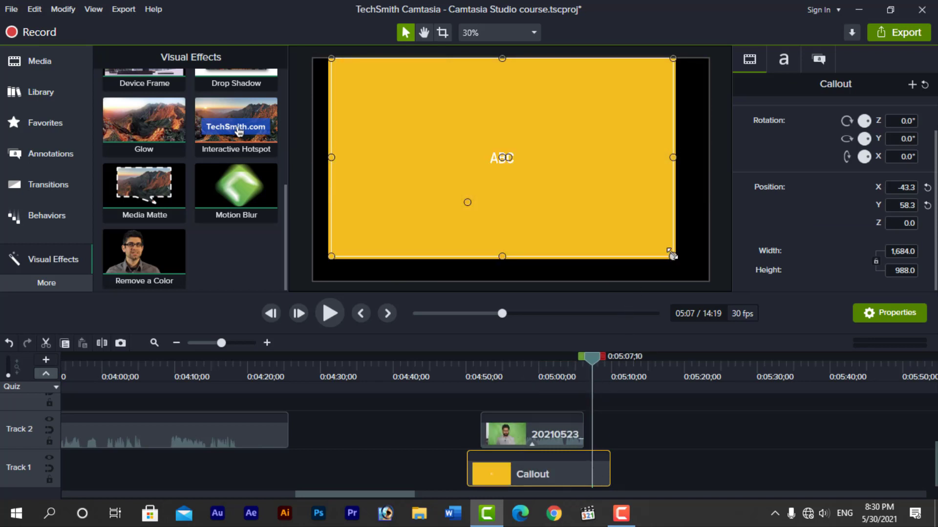
drag(672, 254, 708, 280)
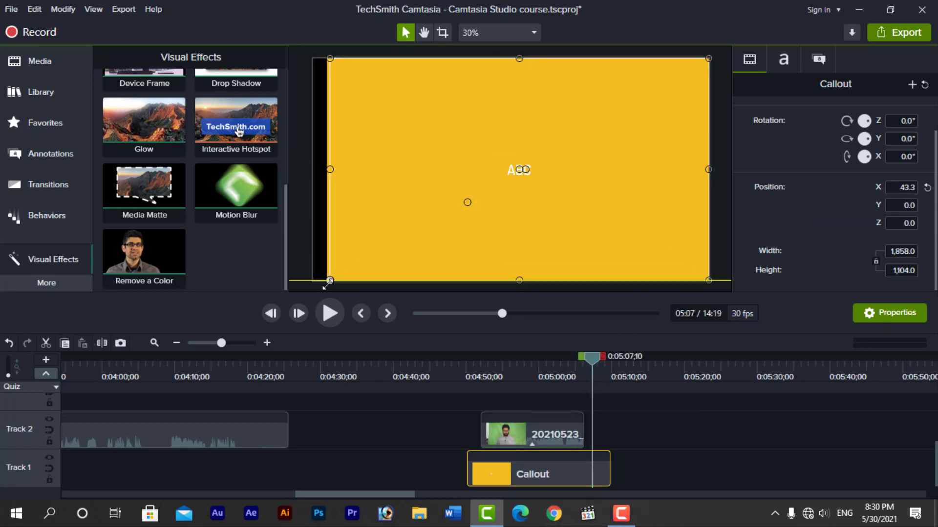
drag(327, 282, 313, 289)
drag(590, 356, 540, 362)
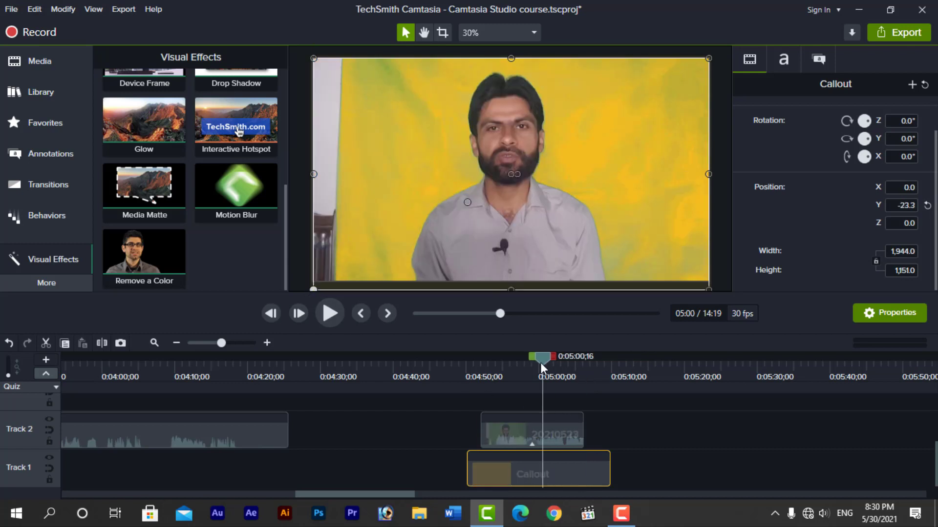
Step: Undo the accidentally added quiz and set the keyed clip's Remove a Color Softness to 15%
click(553, 434)
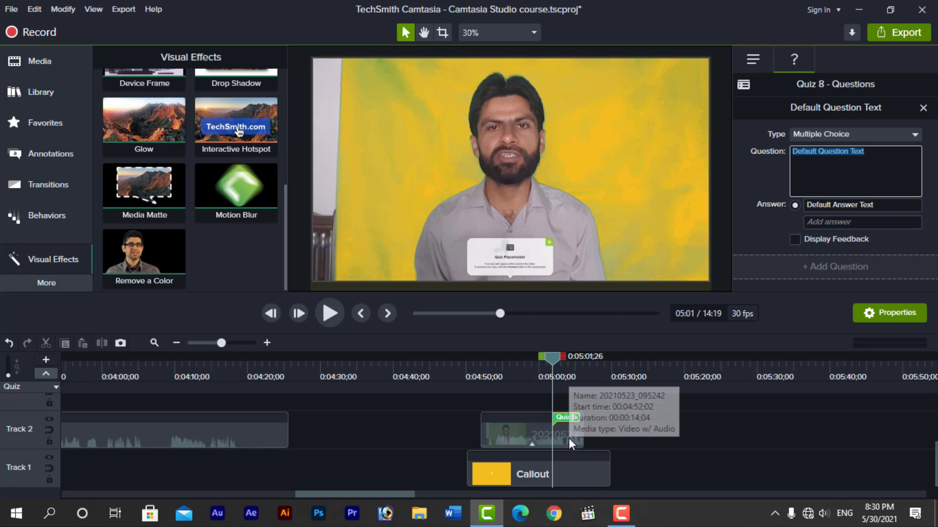
key(ctrl+z)
click(518, 432)
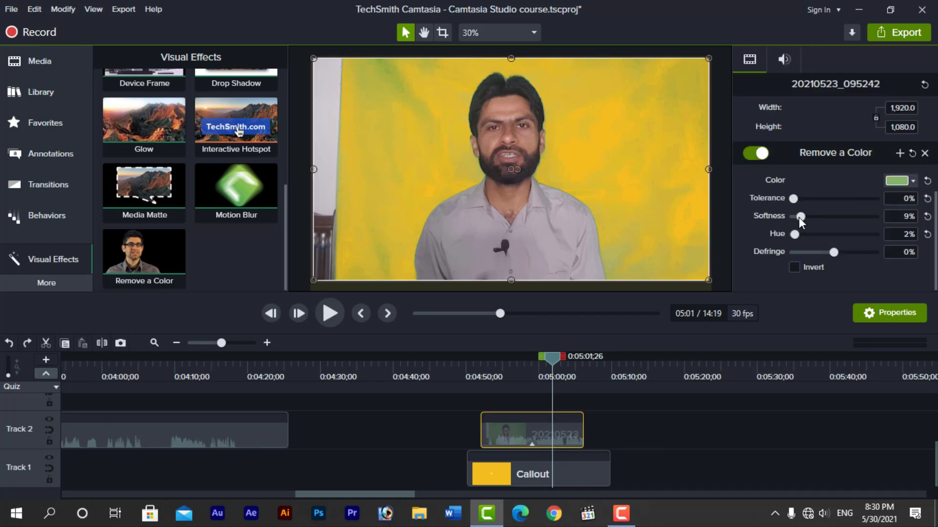
drag(798, 218, 804, 220)
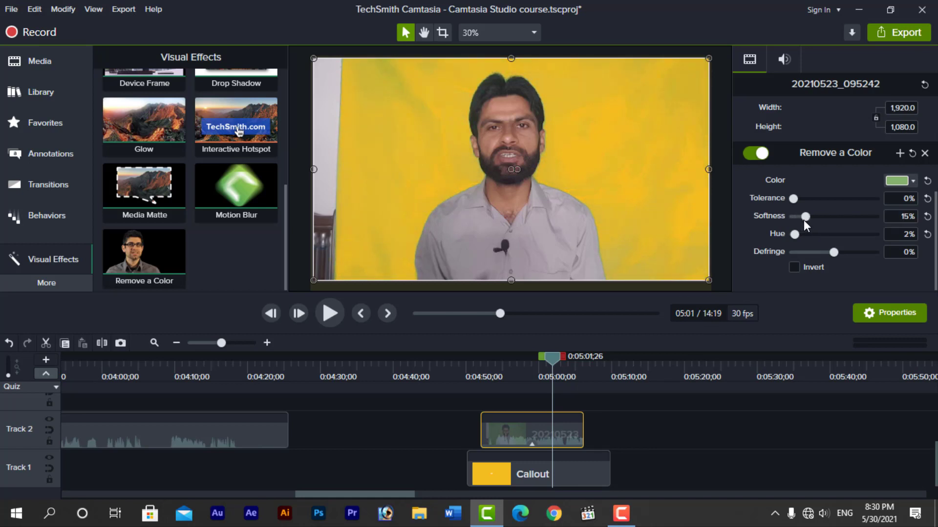
Step: Preview the keyed clip over the yellow background at 0:04:53;28 and show the additional tool categories
click(660, 441)
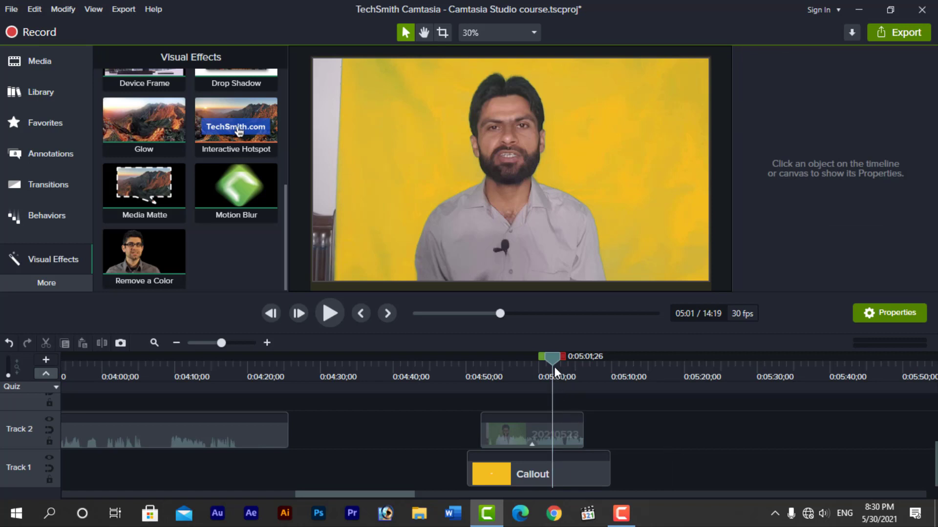
drag(553, 361, 494, 365)
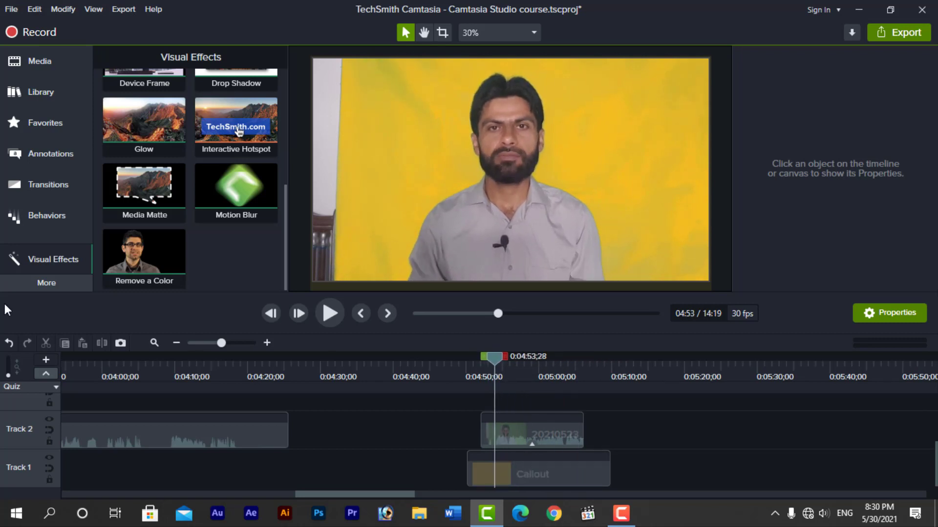
click(74, 283)
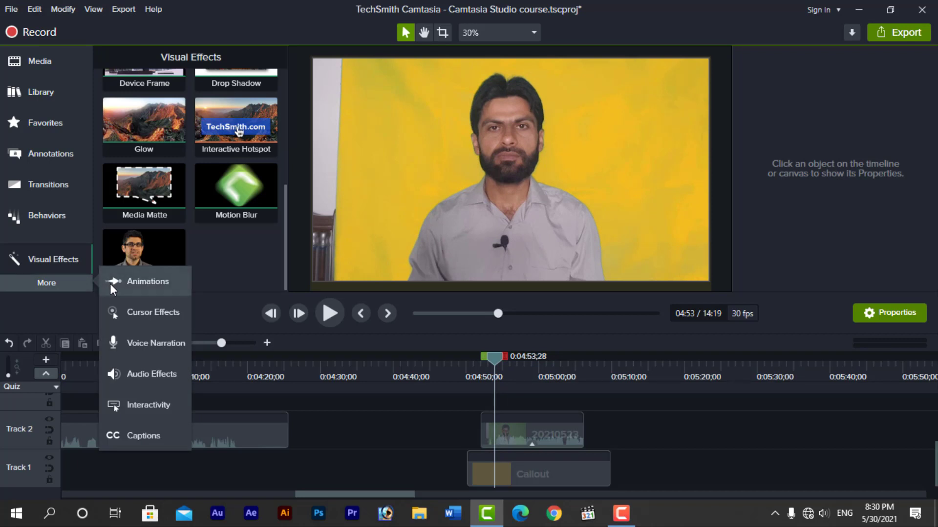